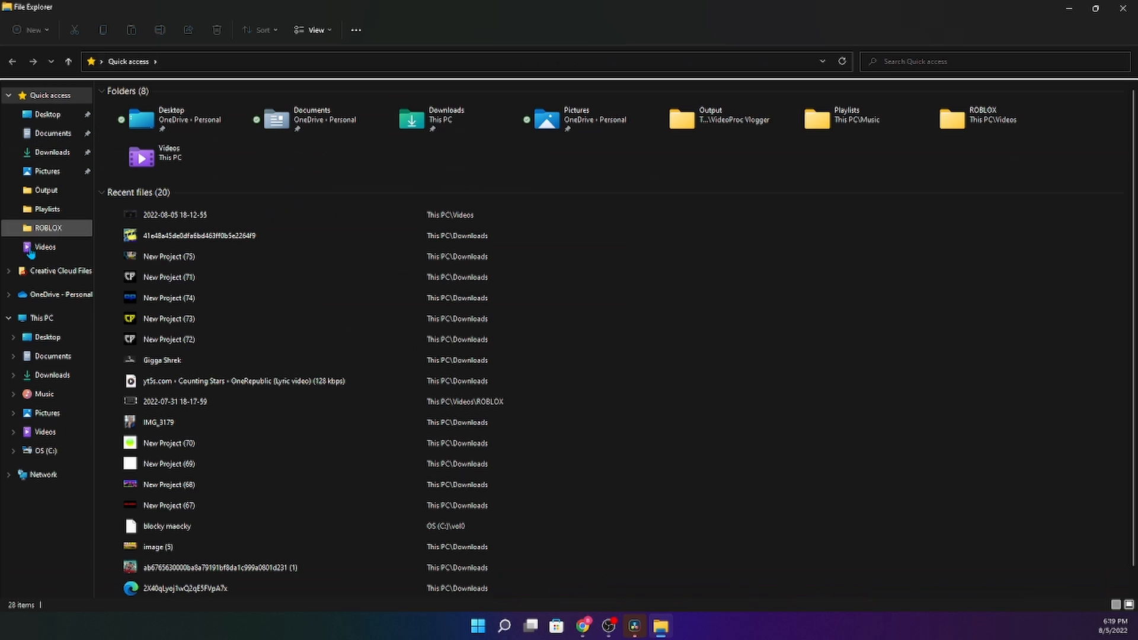
# - Import the screen recording into Timeline 1, match the timeline frame rate, and add video track 2
pyautogui.click(45, 247)
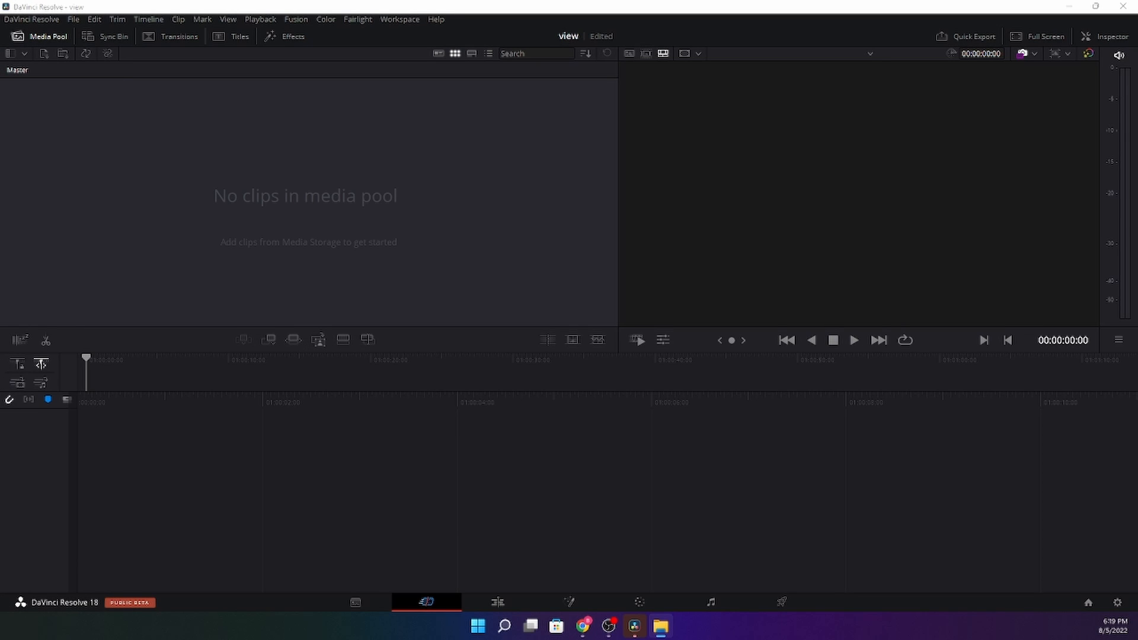
pyautogui.moveTo(634, 626); pyautogui.dragTo(366, 177)
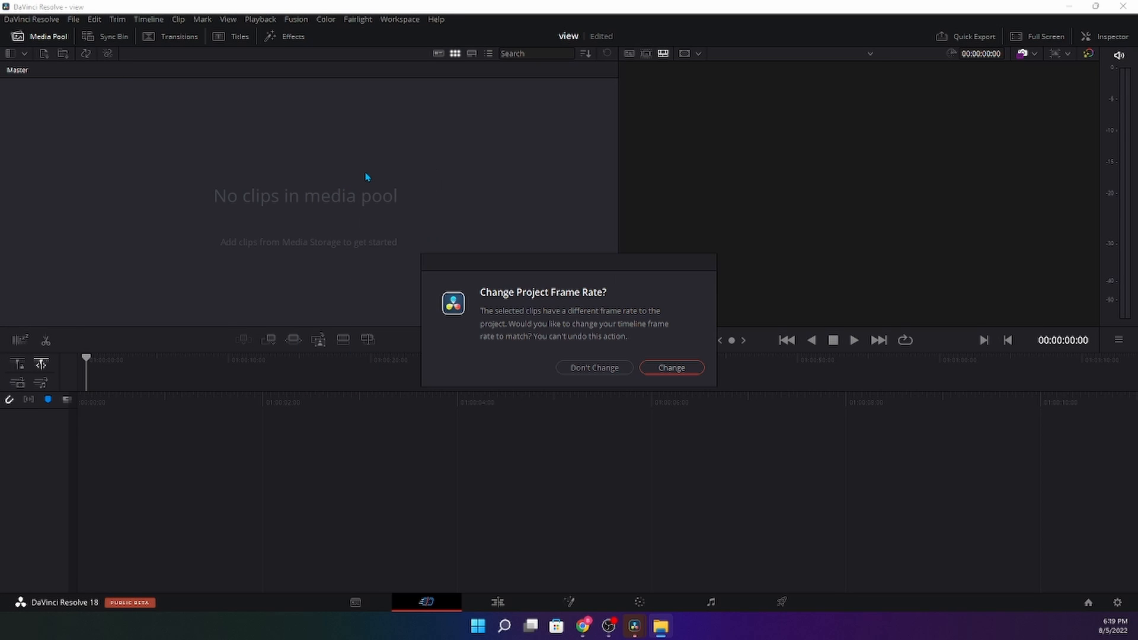
pyautogui.click(669, 369)
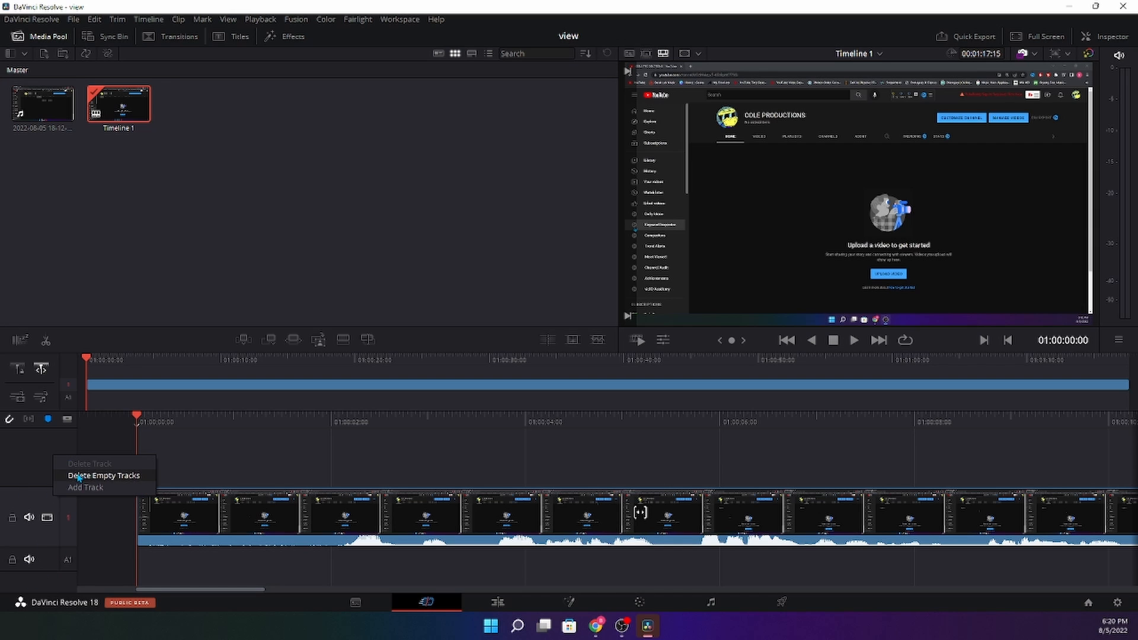
pyautogui.click(83, 496)
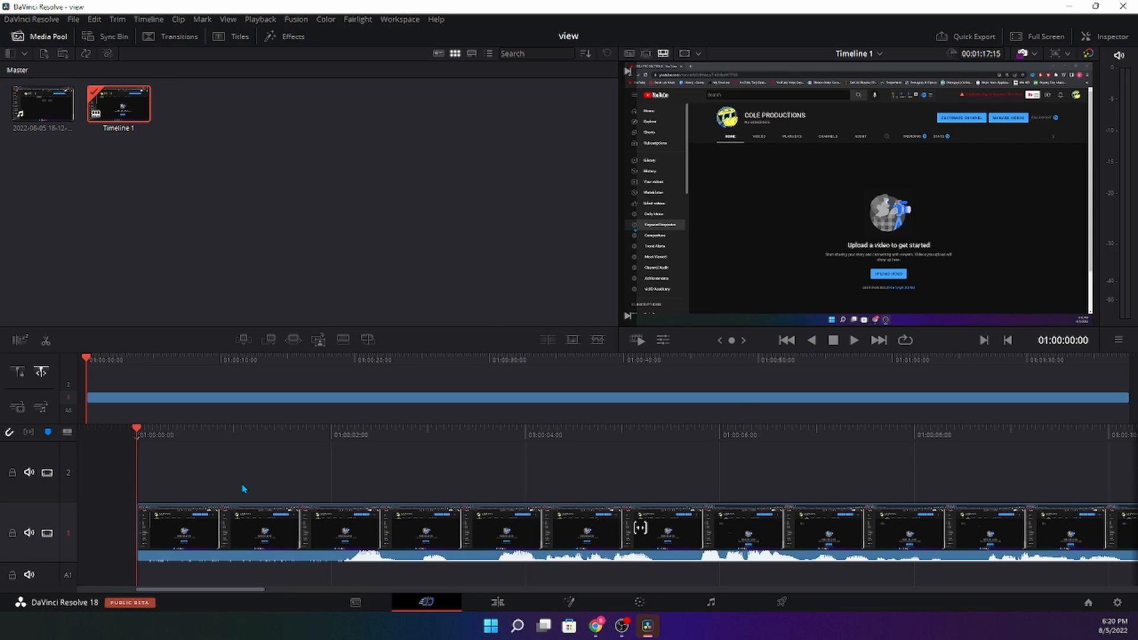
# - Play through the recording, then park the playhead at about 01:00:03:16
pyautogui.click(855, 345)
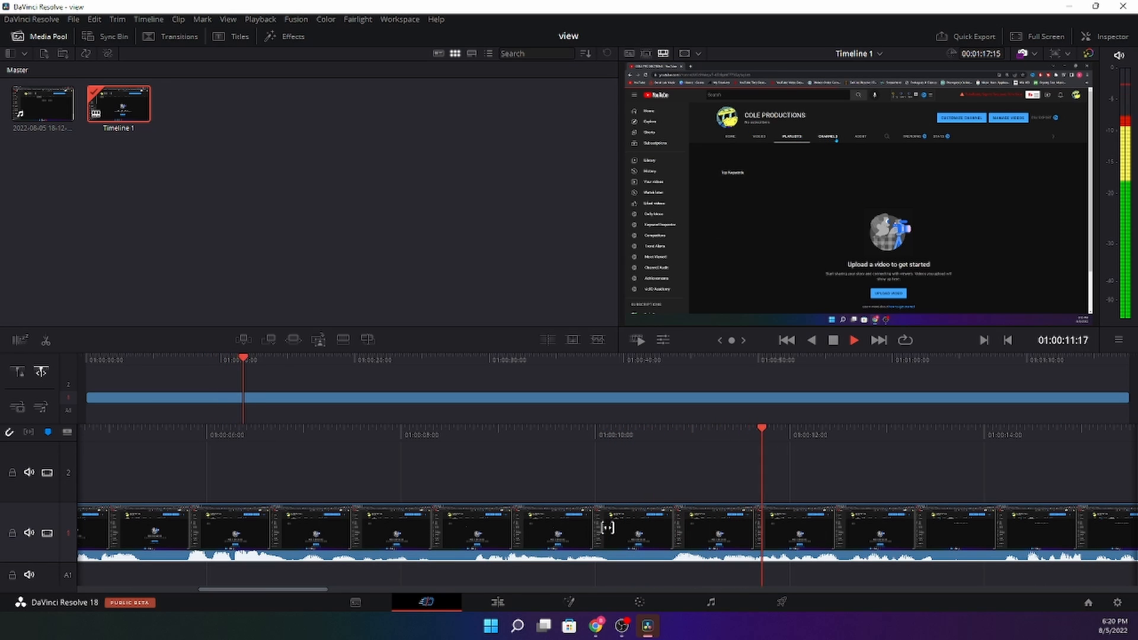
pyautogui.click(833, 340)
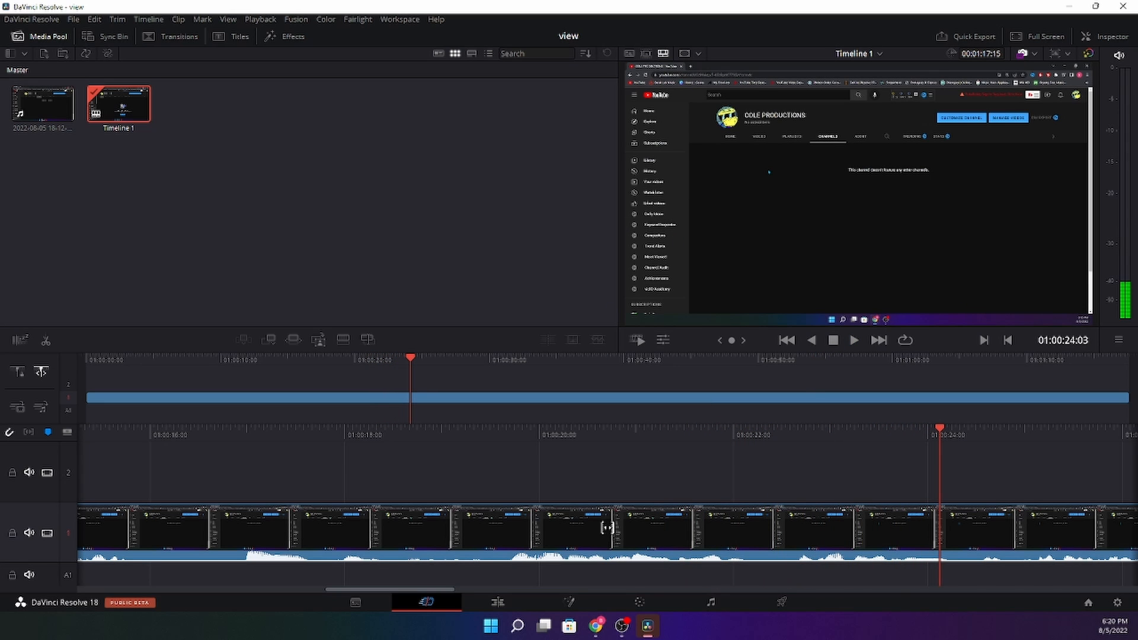
pyautogui.hotkey('alt', 'Tab')
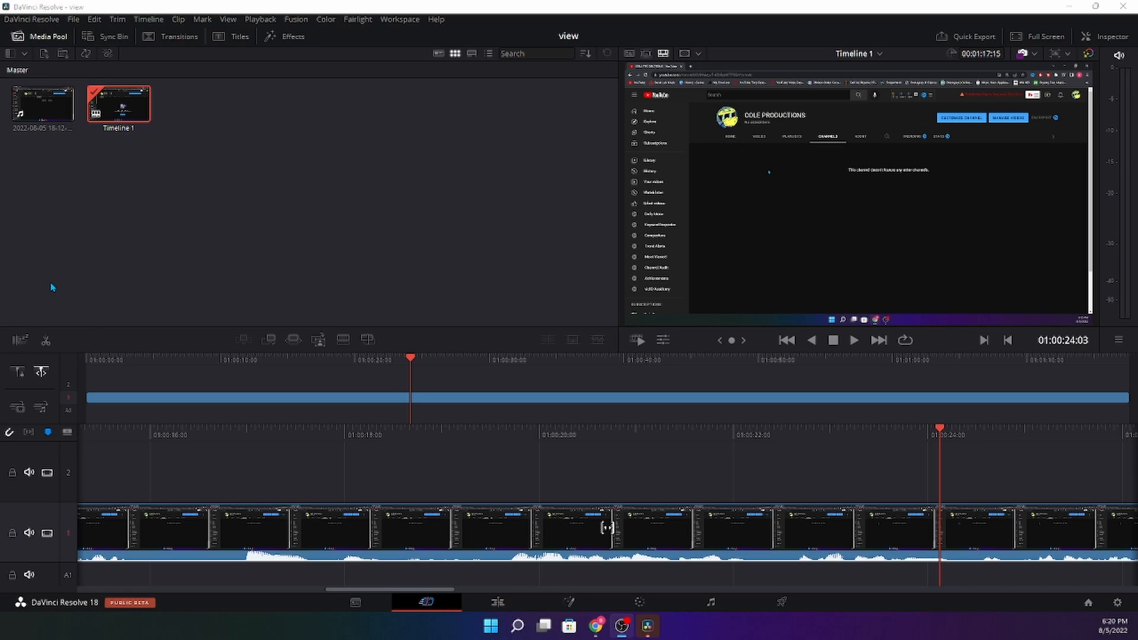
pyautogui.moveTo(361, 589); pyautogui.dragTo(171, 587)
pyautogui.moveTo(430, 438); pyautogui.dragTo(433, 436)
pyautogui.click(567, 435)
# - Split the clip at the playhead and ripple-delete the opening ~3.5 seconds
pyautogui.rightClick(380, 400)
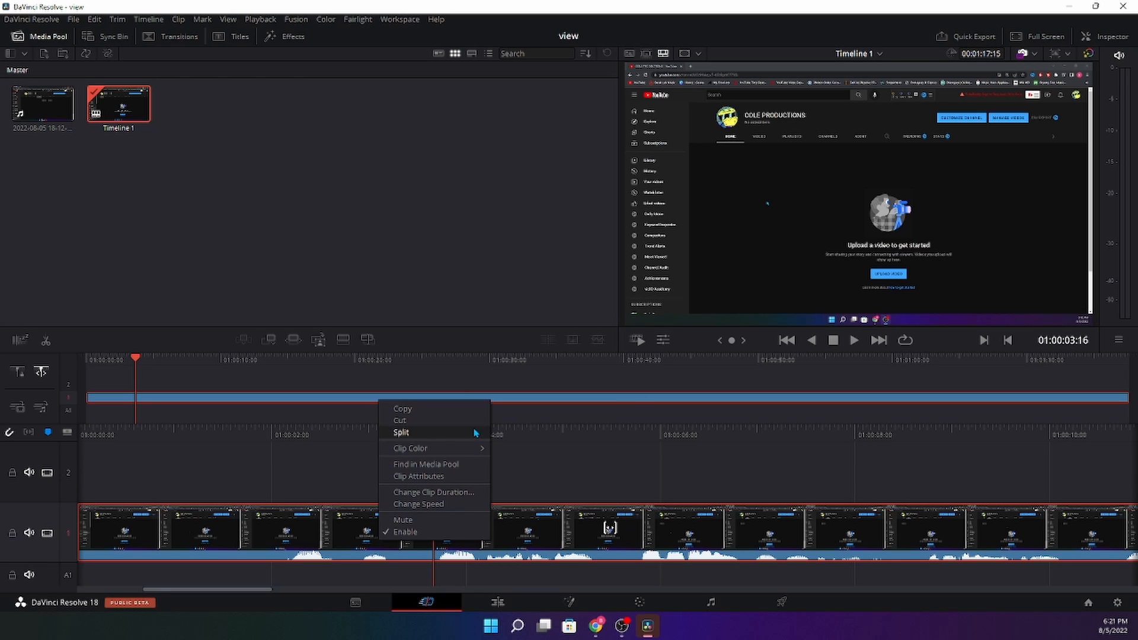
pyautogui.click(445, 432)
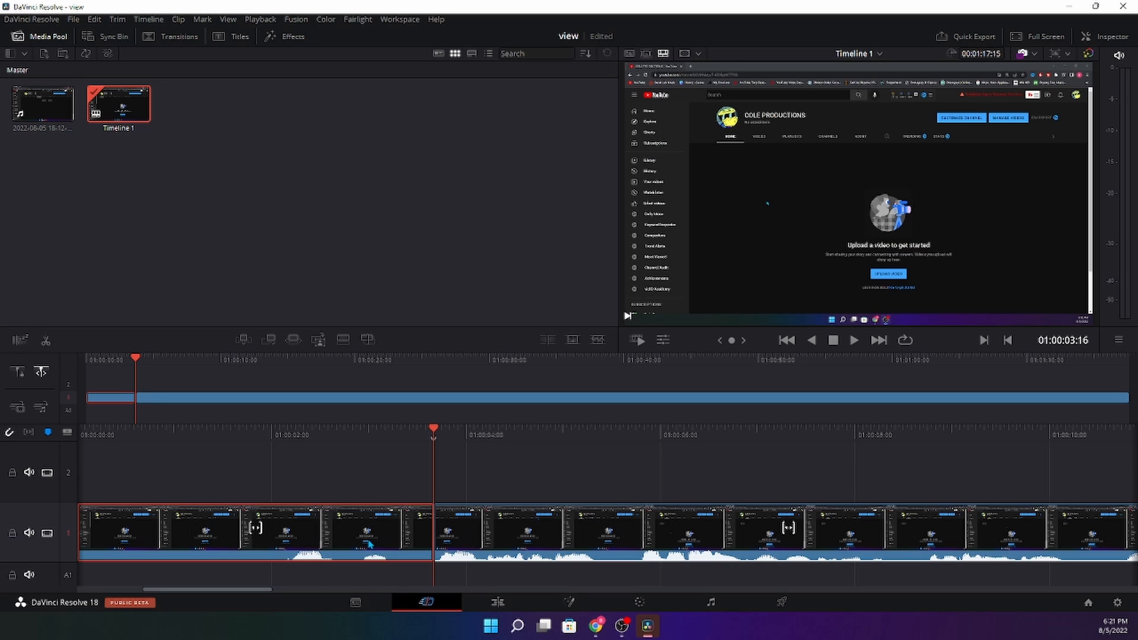
pyautogui.press('Delete')
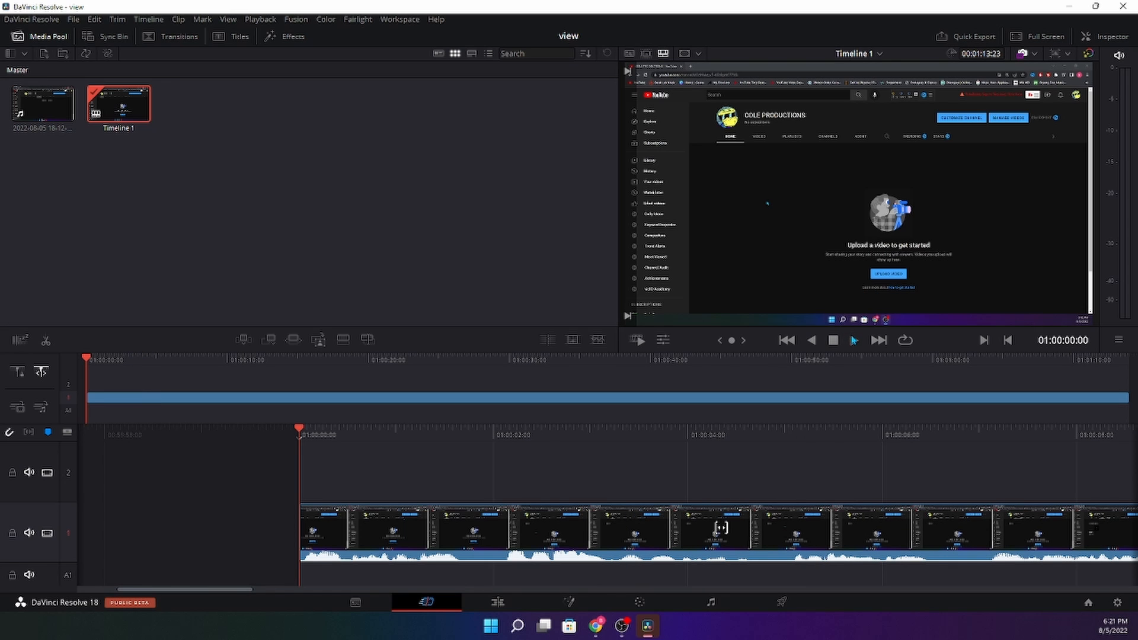
# - Play back the trimmed clip and move the playhead back to 01:00:01:15
pyautogui.click(853, 340)
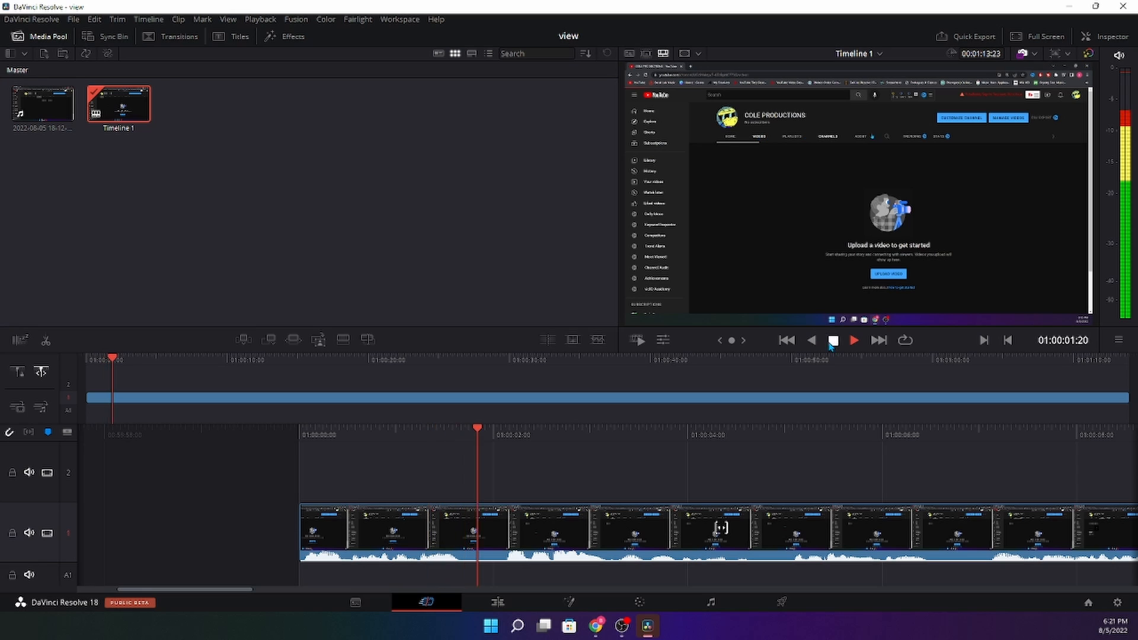
pyautogui.click(832, 342)
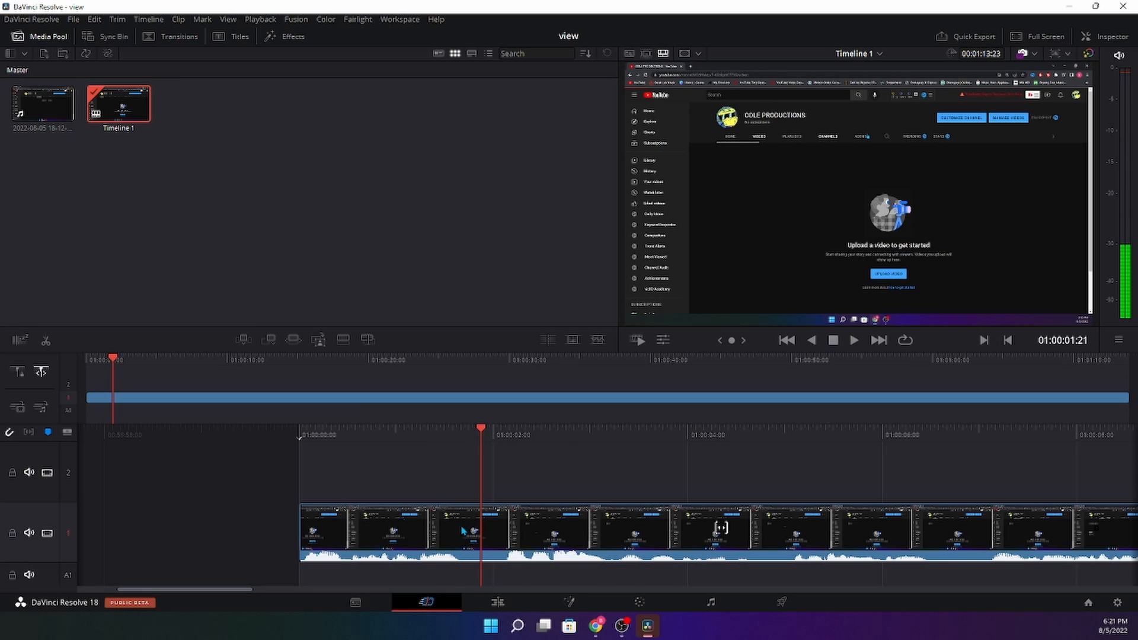
pyautogui.click(446, 559)
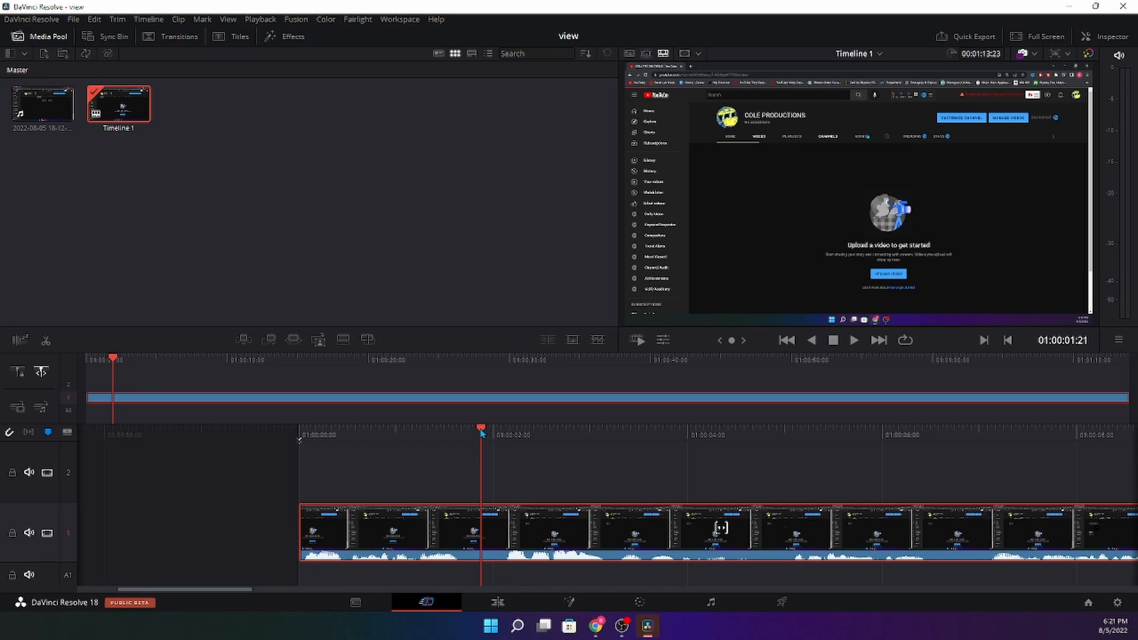
pyautogui.moveTo(481, 432); pyautogui.dragTo(456, 437)
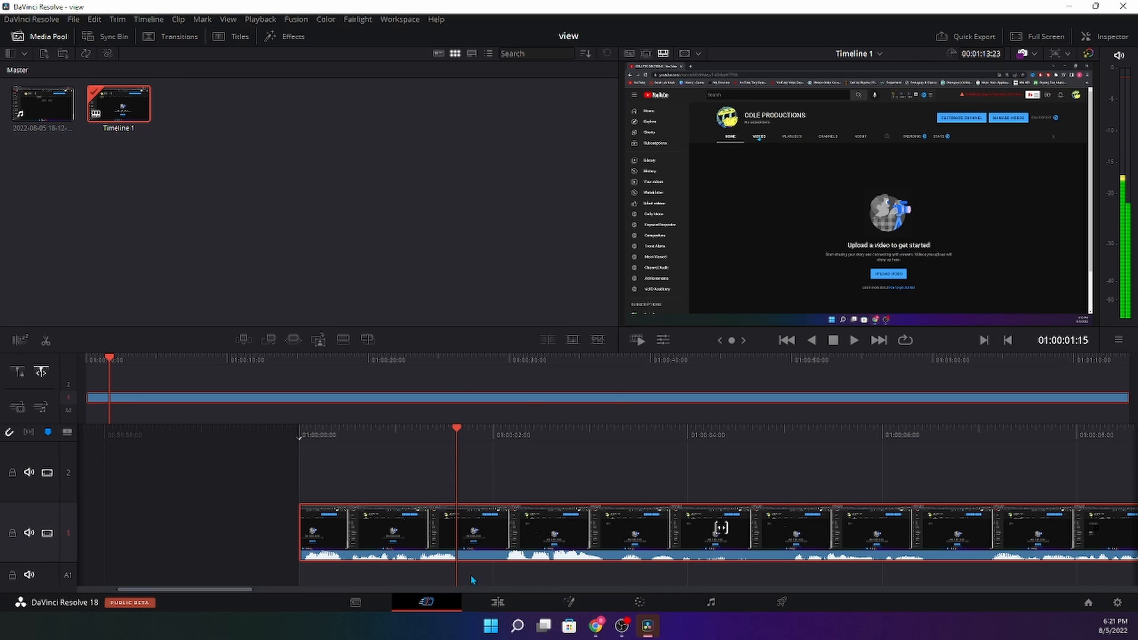
# - Split the recording at 01:00:01:15 and move the playhead to about 01:00:02:03
pyautogui.rightClick(505, 527)
pyautogui.click(560, 416)
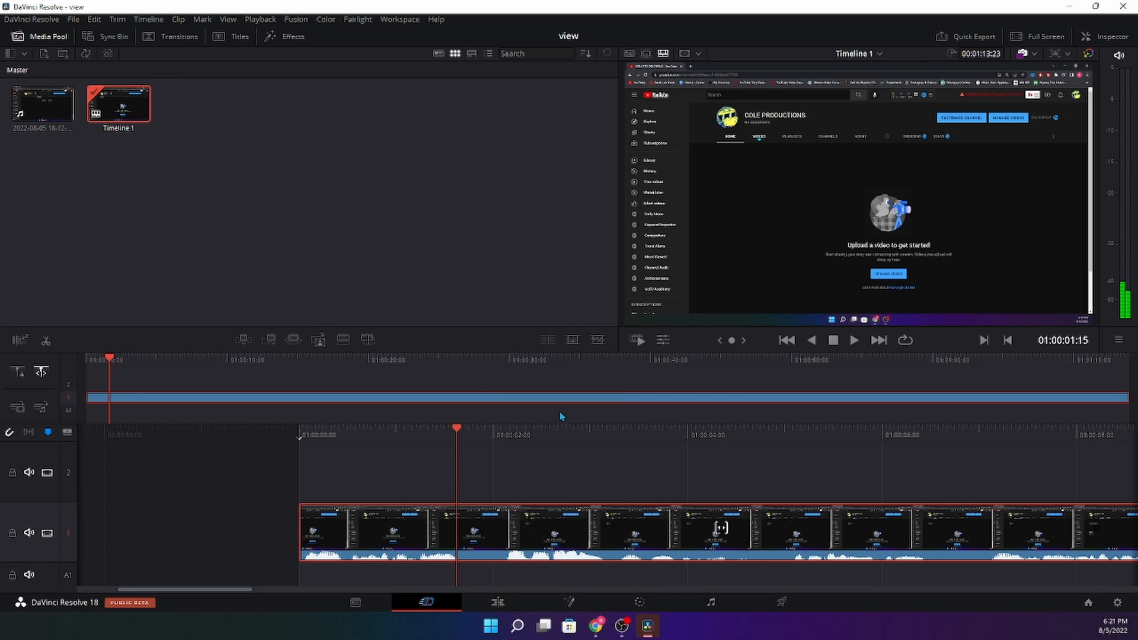
pyautogui.moveTo(510, 437); pyautogui.dragTo(500, 458)
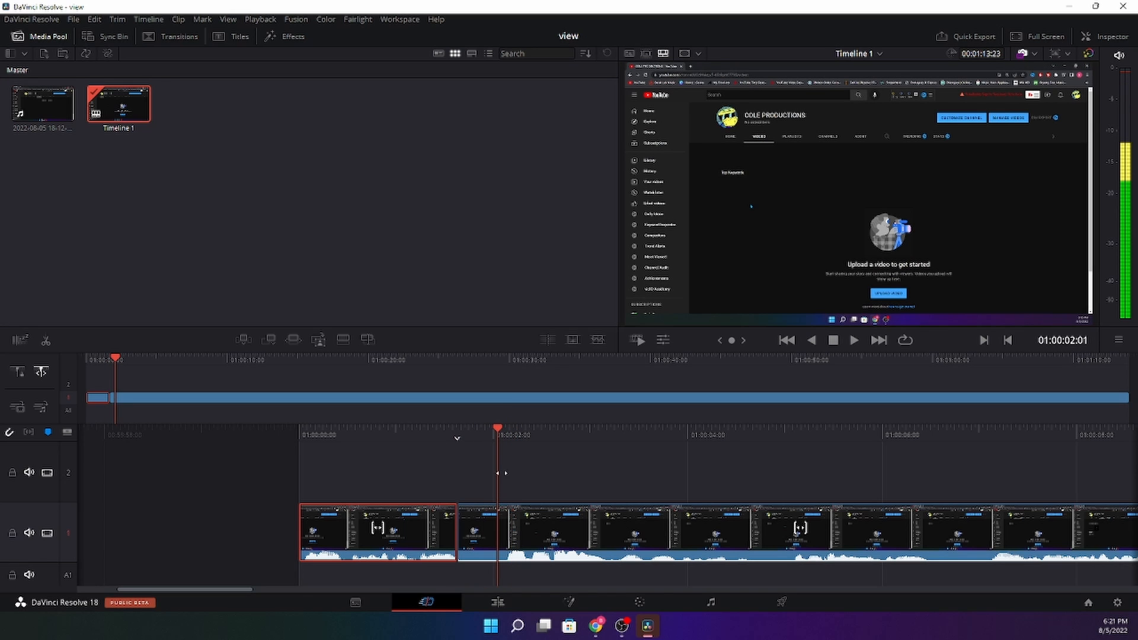
pyautogui.click(507, 539)
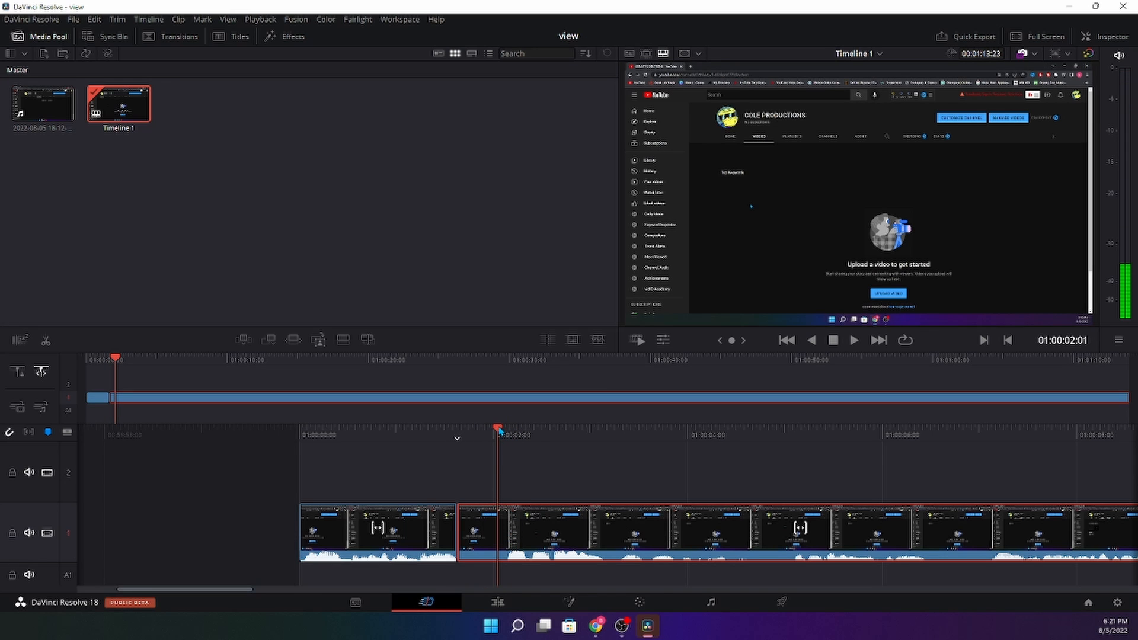
pyautogui.press('Right')
pyautogui.press('Right')
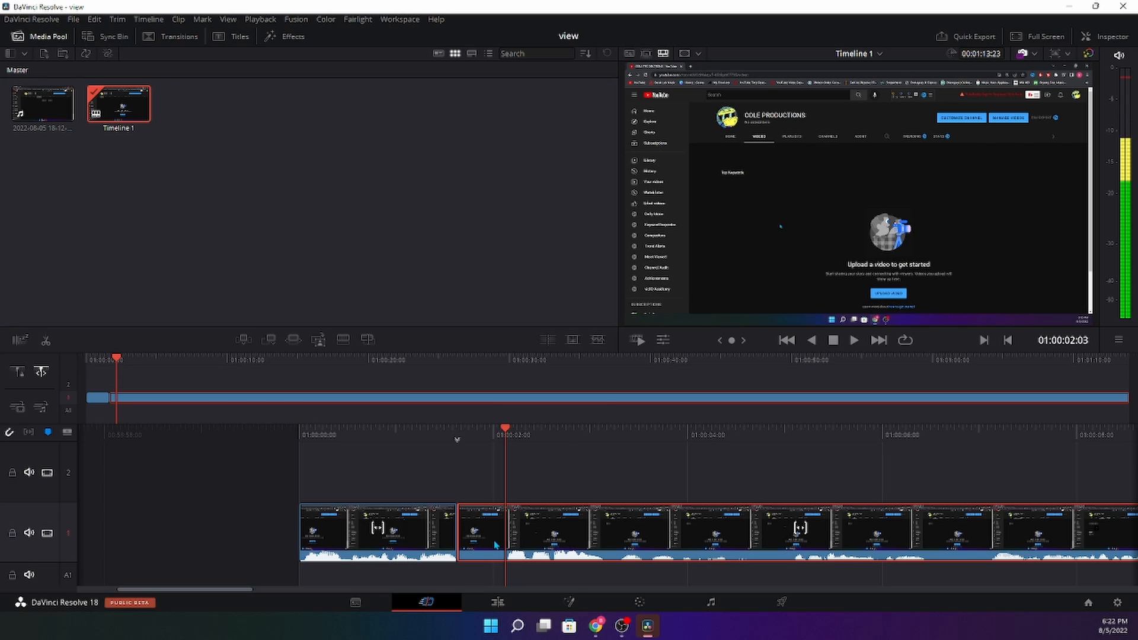
# - Split again at 01:00:02:03, ripple-delete the short piece between, and play back from the start
pyautogui.rightClick(494, 533)
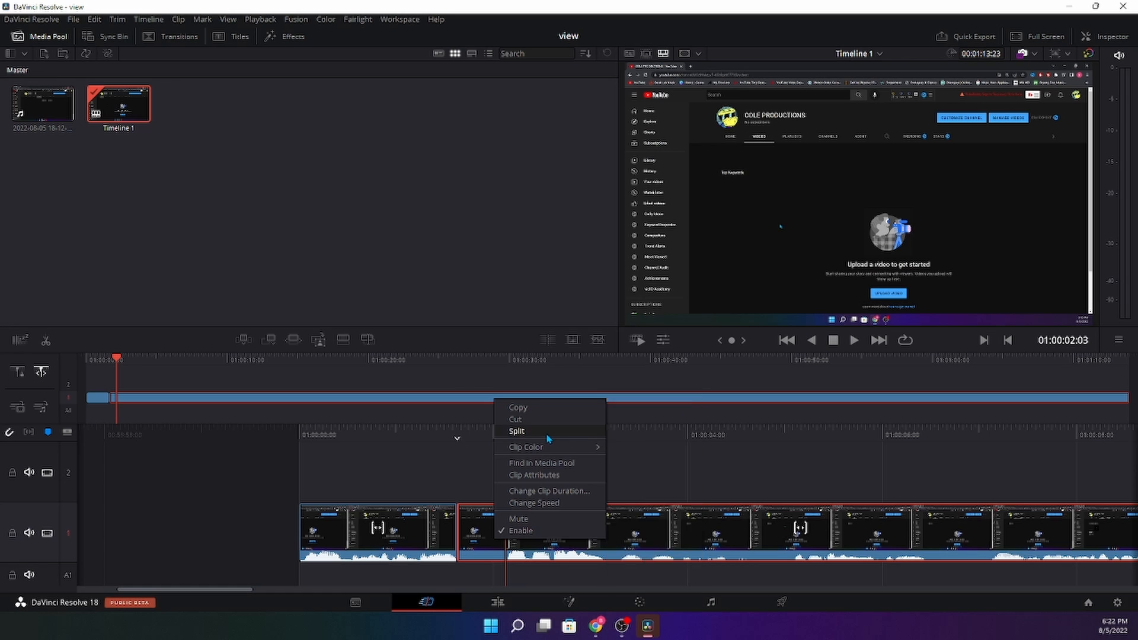
pyautogui.click(517, 431)
pyautogui.press('Delete')
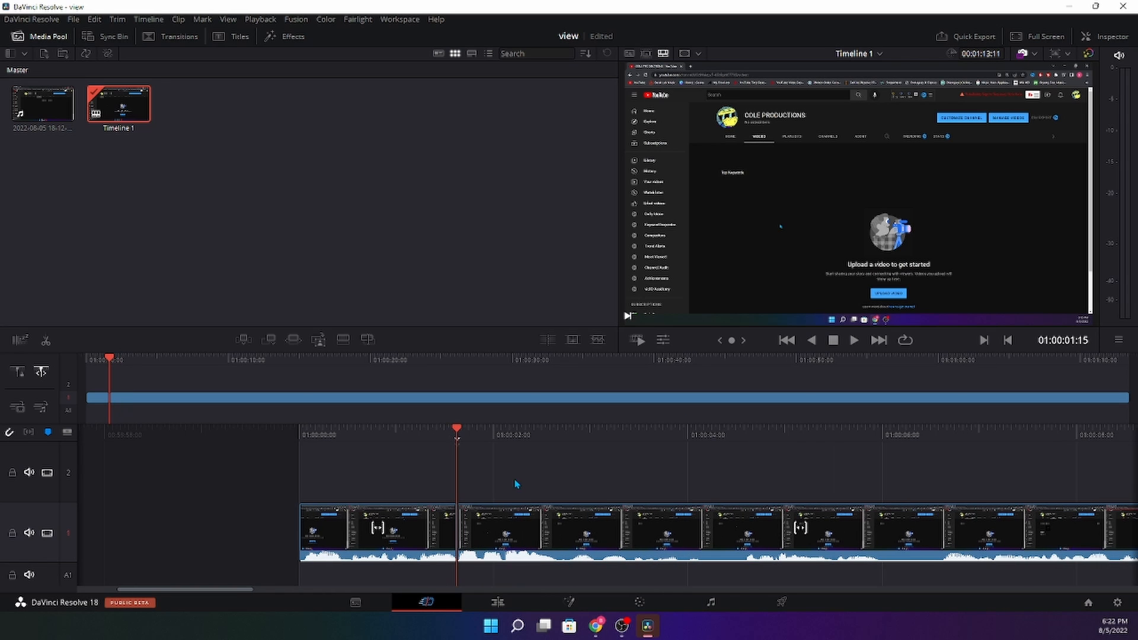
pyautogui.moveTo(460, 434); pyautogui.dragTo(296, 431)
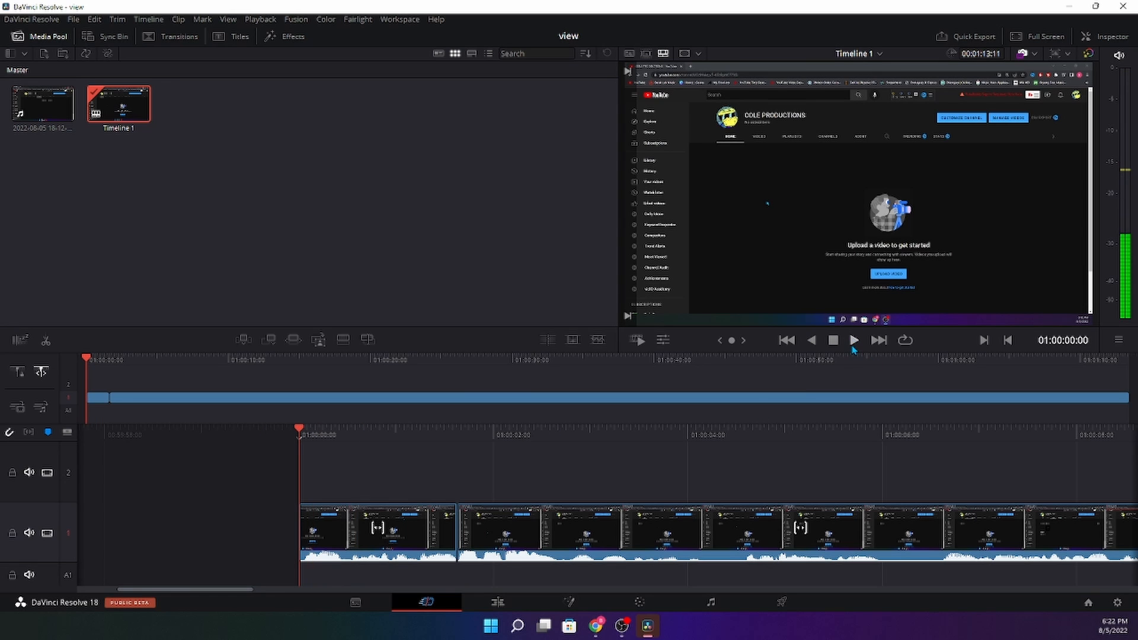
pyautogui.click(854, 340)
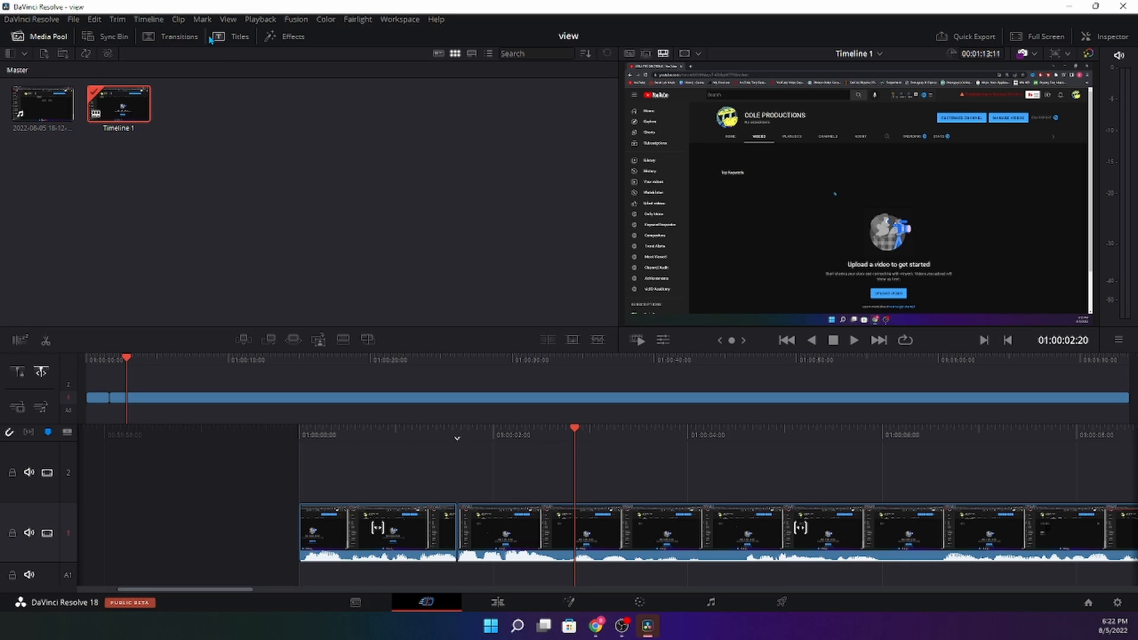
# - Drag the Horizontal Slide title from the Titles list onto video track 2
pyautogui.click(235, 37)
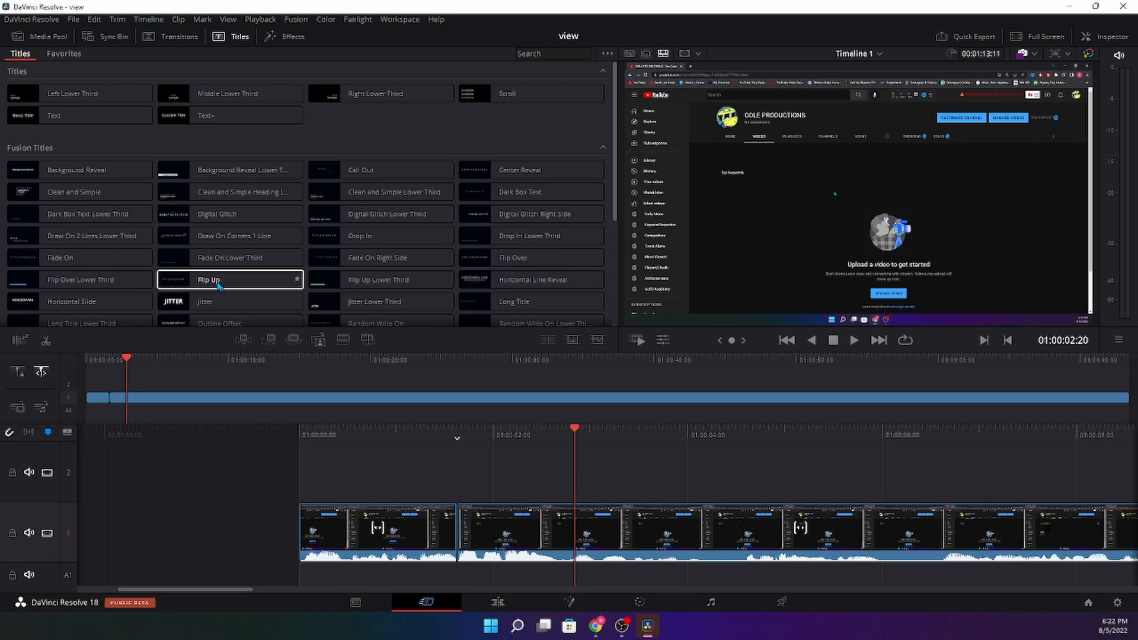
pyautogui.scroll(-1, 185, 308)
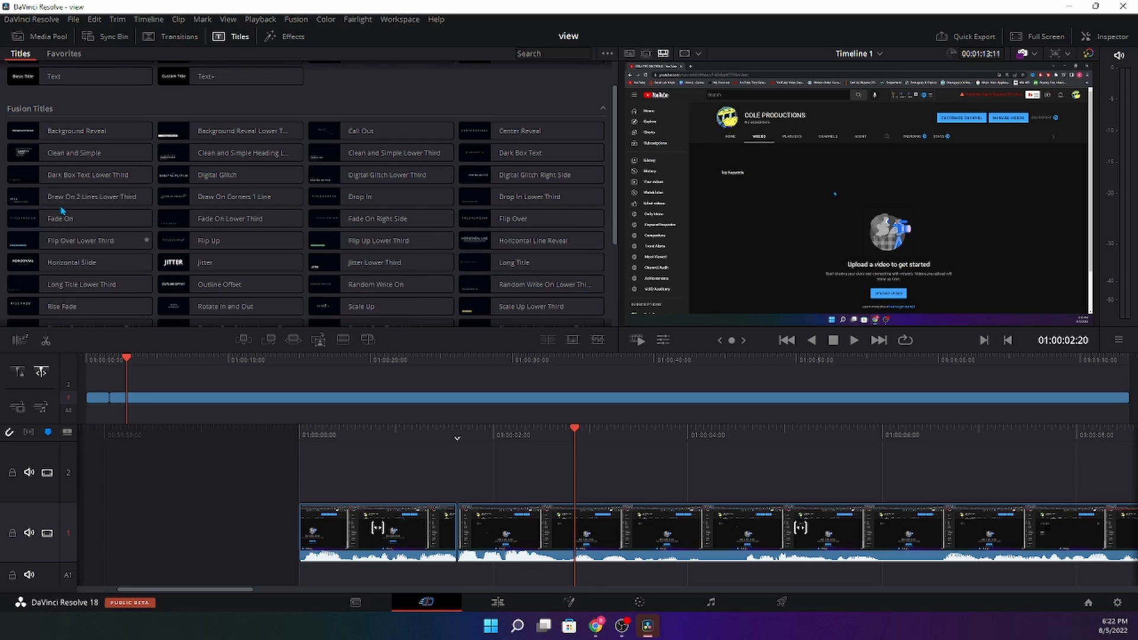
pyautogui.click(77, 271)
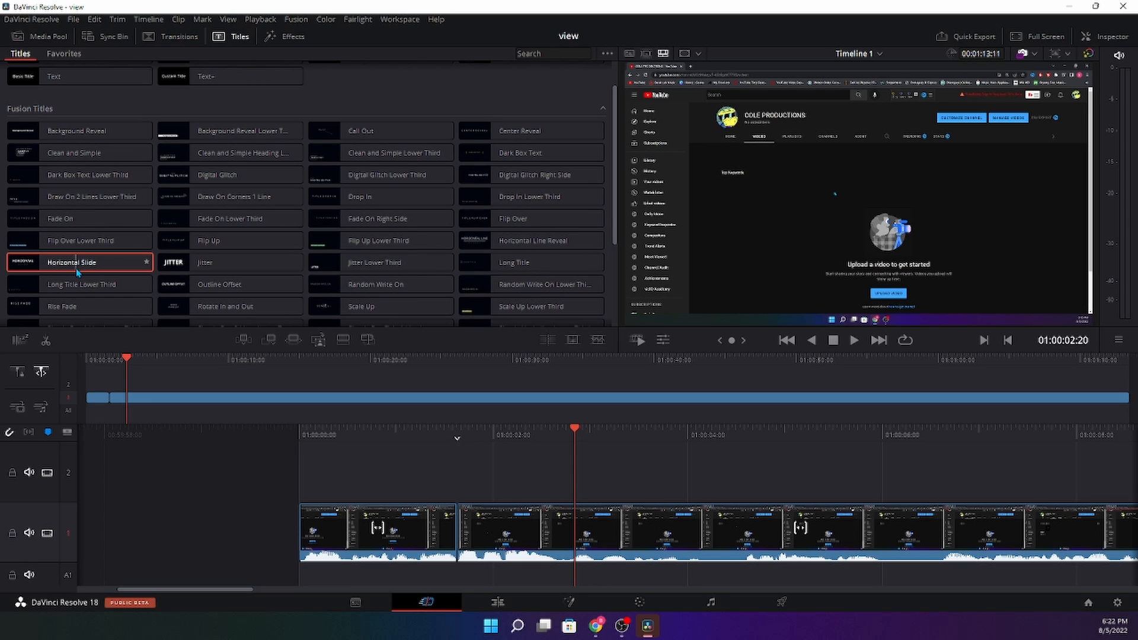
pyautogui.moveTo(77, 271); pyautogui.dragTo(298, 464)
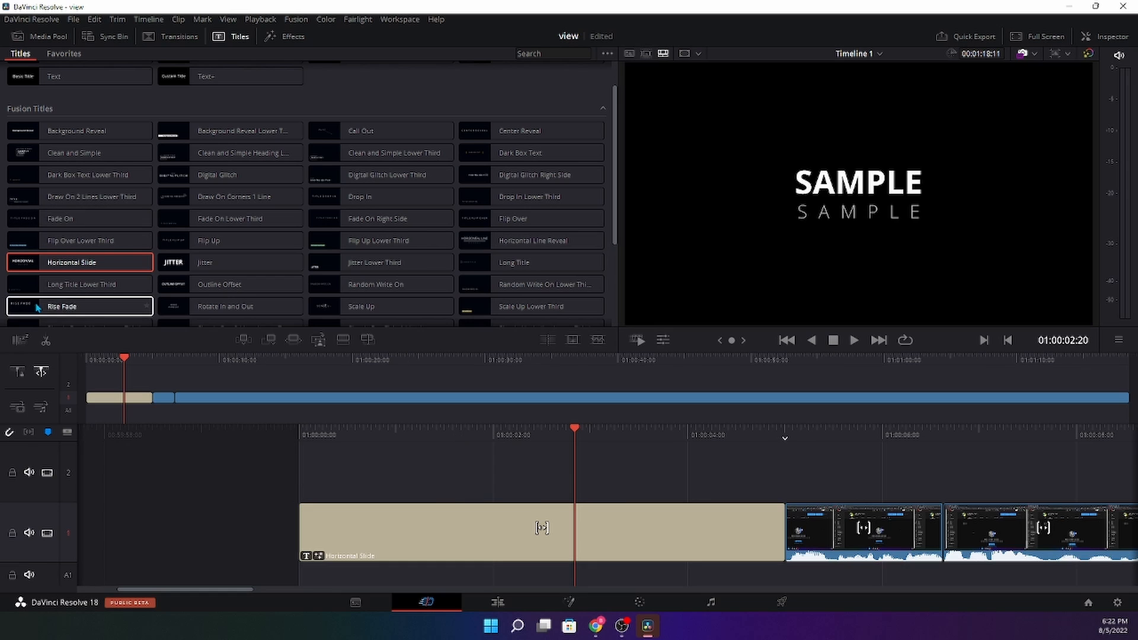
pyautogui.moveTo(414, 521); pyautogui.dragTo(390, 470)
# - Close the gap between the V1 recording pieces and move the title to the start of track 2
pyautogui.moveTo(818, 524); pyautogui.dragTo(311, 543)
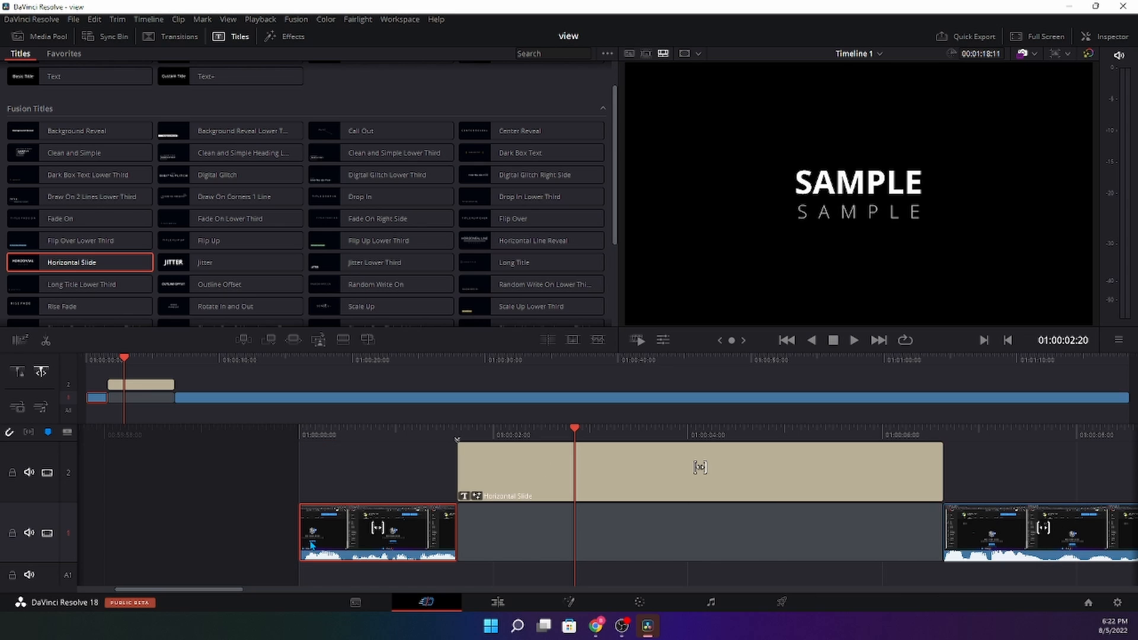
pyautogui.moveTo(976, 560); pyautogui.dragTo(480, 537)
pyautogui.moveTo(533, 470); pyautogui.dragTo(368, 457)
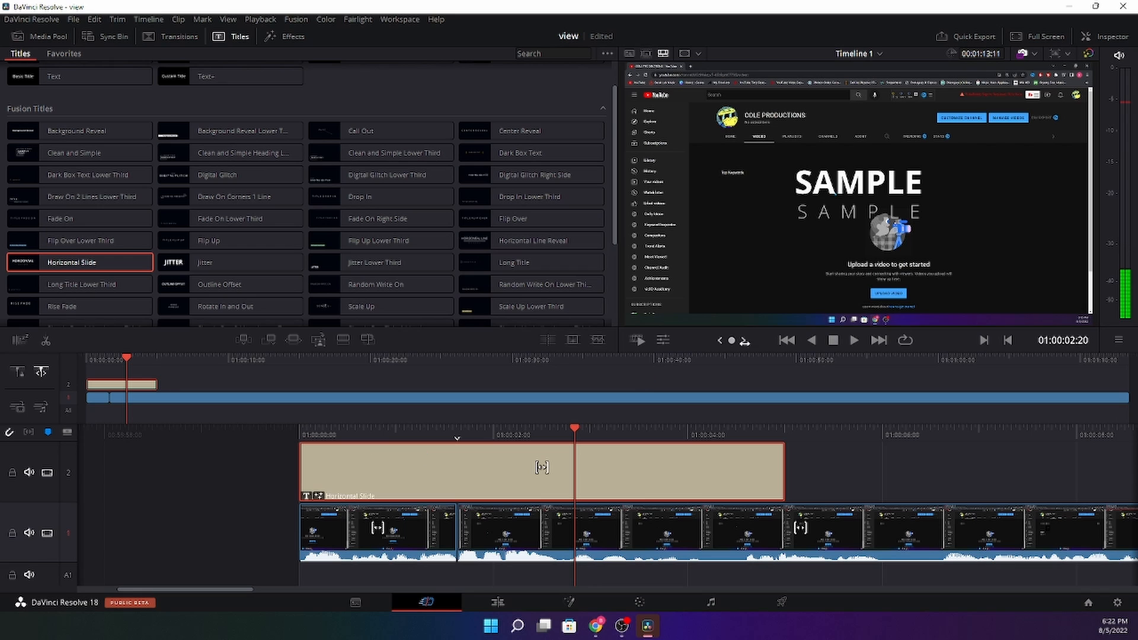
pyautogui.moveTo(573, 436); pyautogui.dragTo(529, 436)
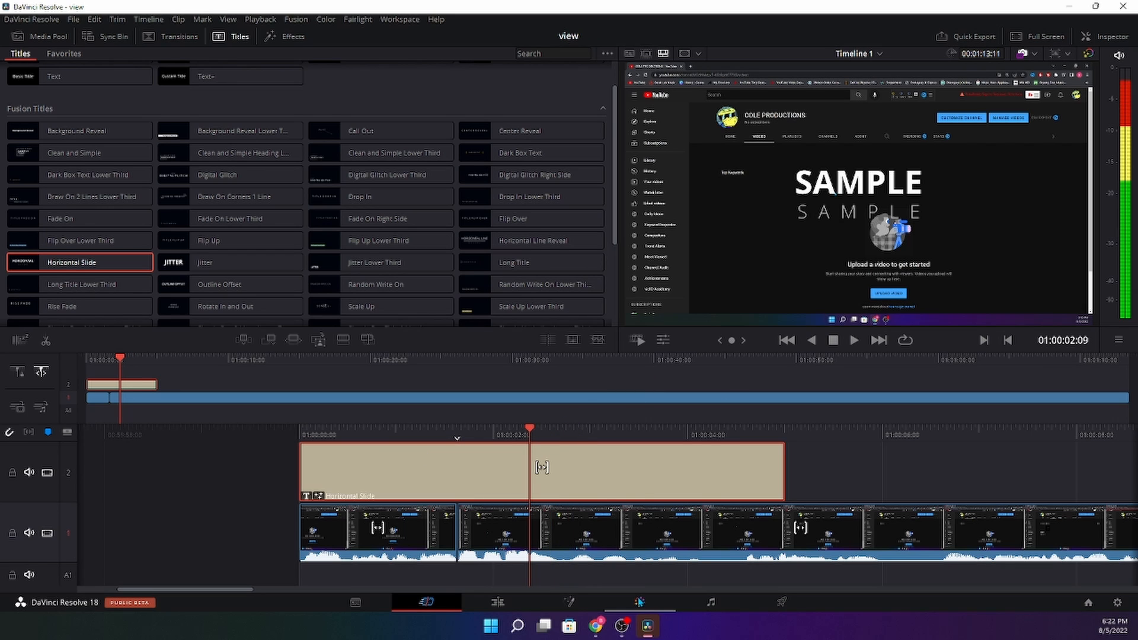
# - Open the title in Fusion and change its Top Text from SAMPLE to 'Welcome'
pyautogui.click(591, 606)
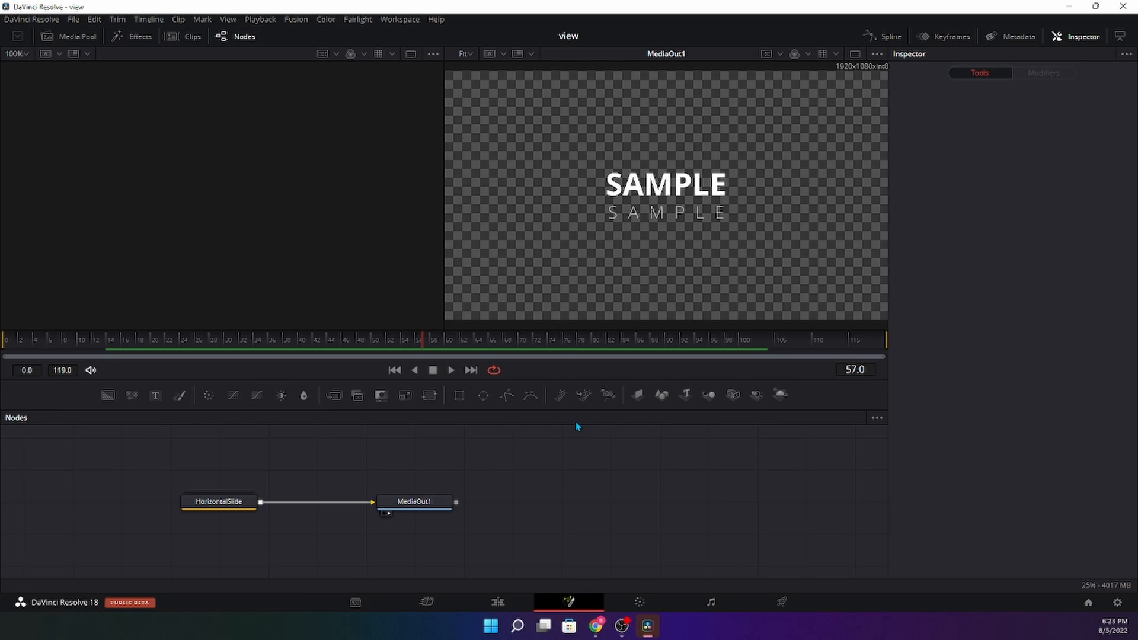
pyautogui.click(241, 513)
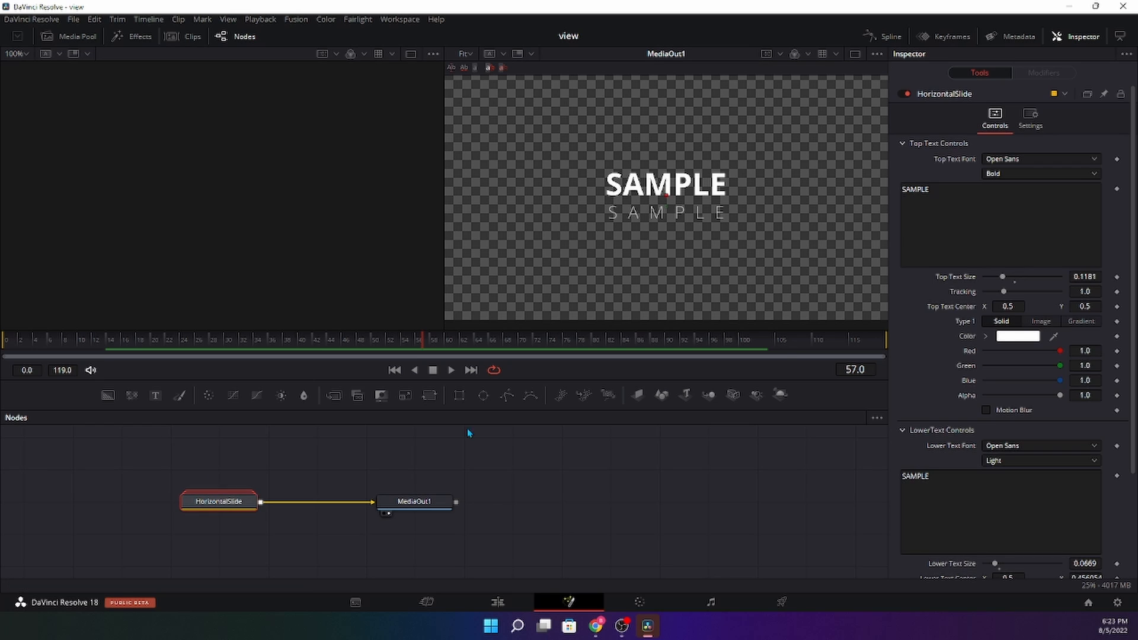
pyautogui.click(998, 203)
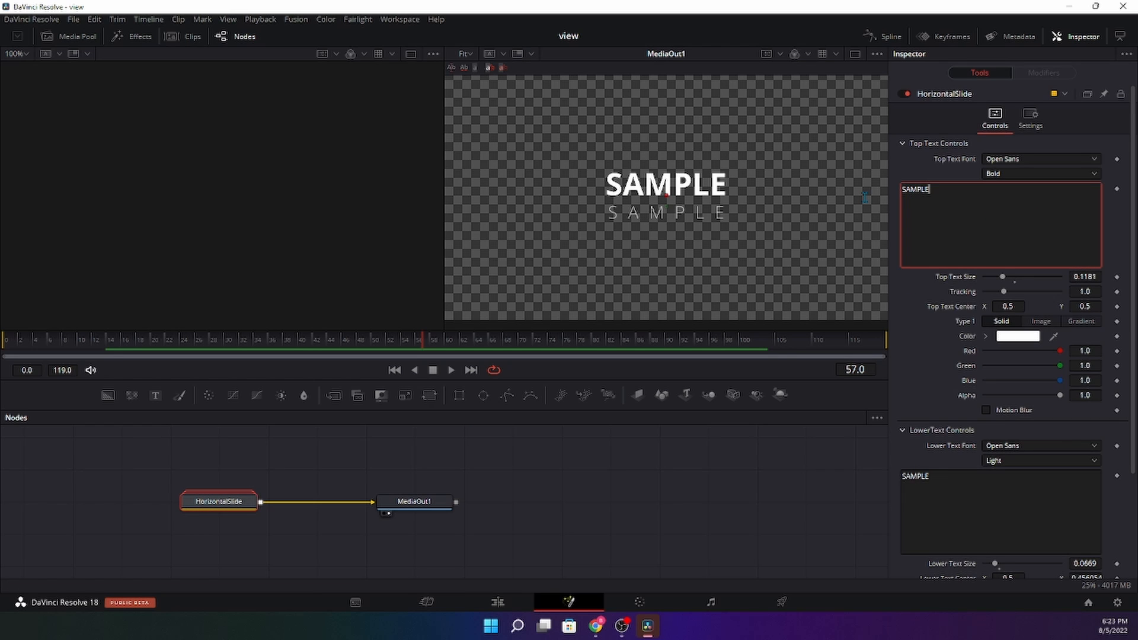
pyautogui.doubleClick(928, 198)
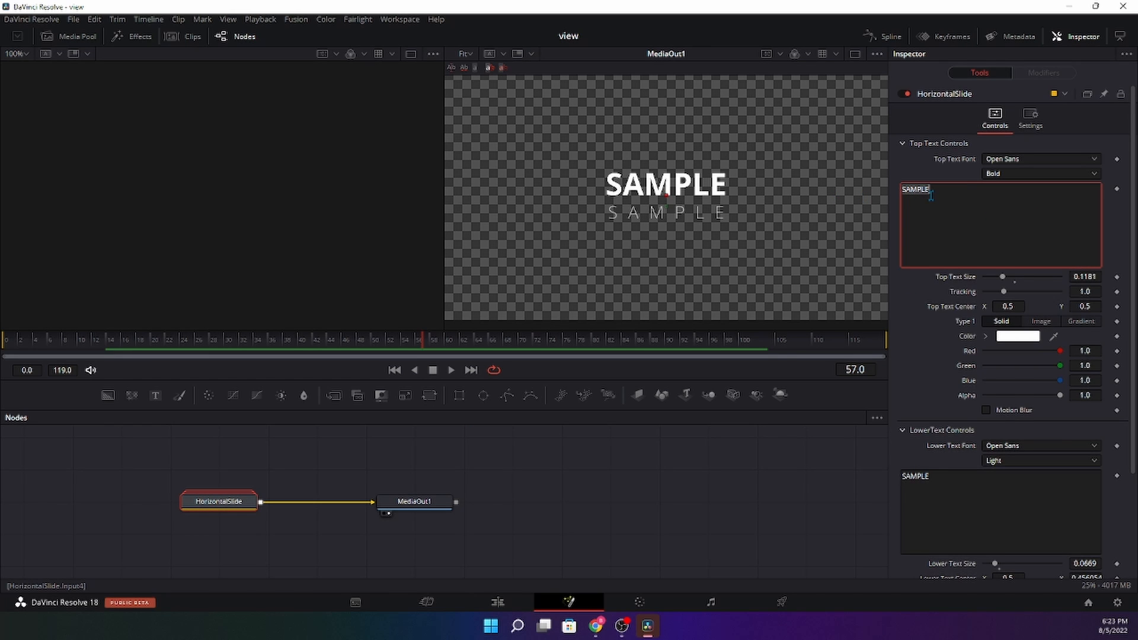
pyautogui.press('BackSpace')
pyautogui.write('Welcome')
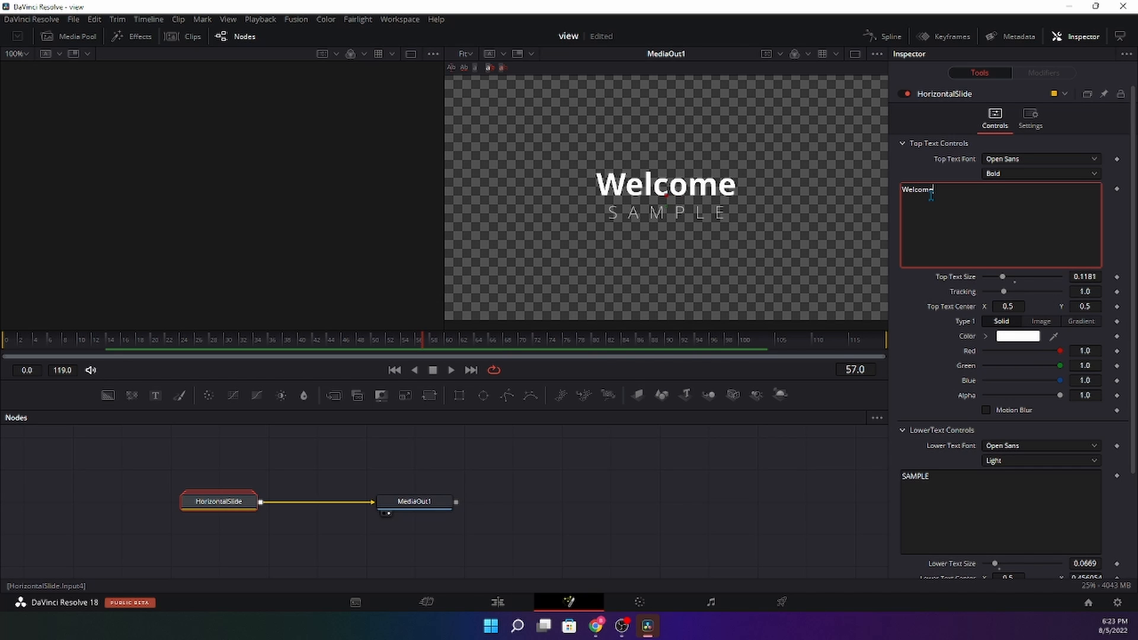
# - Change the Lower Text from SAMPLE to 'Back' and return to the Edit page
pyautogui.scroll(-3, 949, 242)
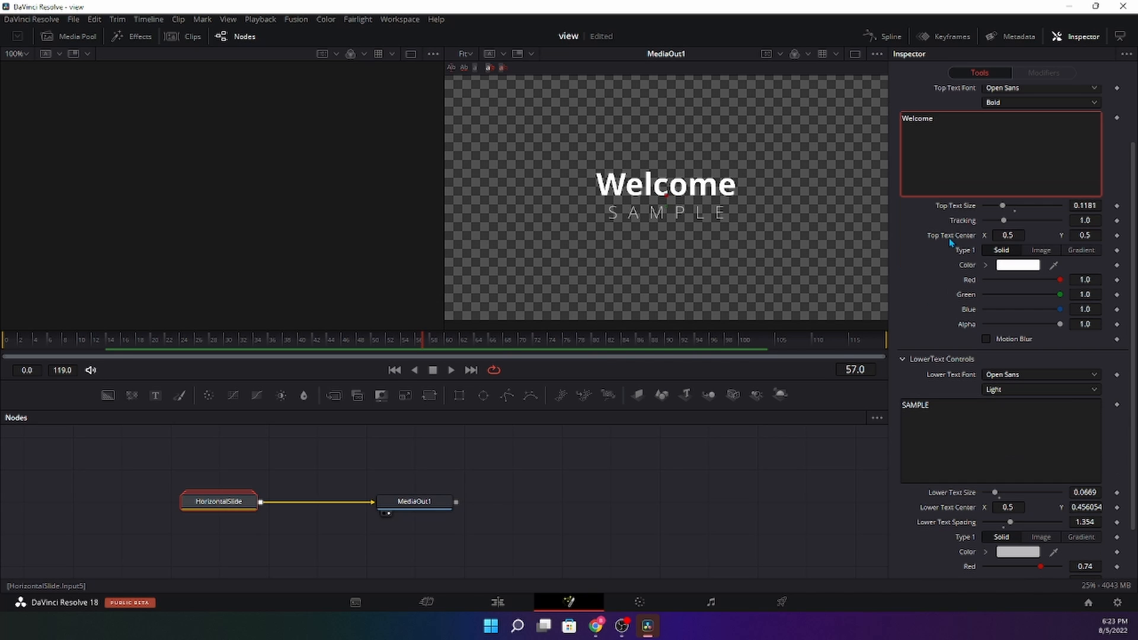
pyautogui.click(957, 440)
pyautogui.press('BackSpace')
pyautogui.press('BackSpace')
pyautogui.press('BackSpace')
pyautogui.press('BackSpace')
pyautogui.press('BackSpace')
pyautogui.press('BackSpace')
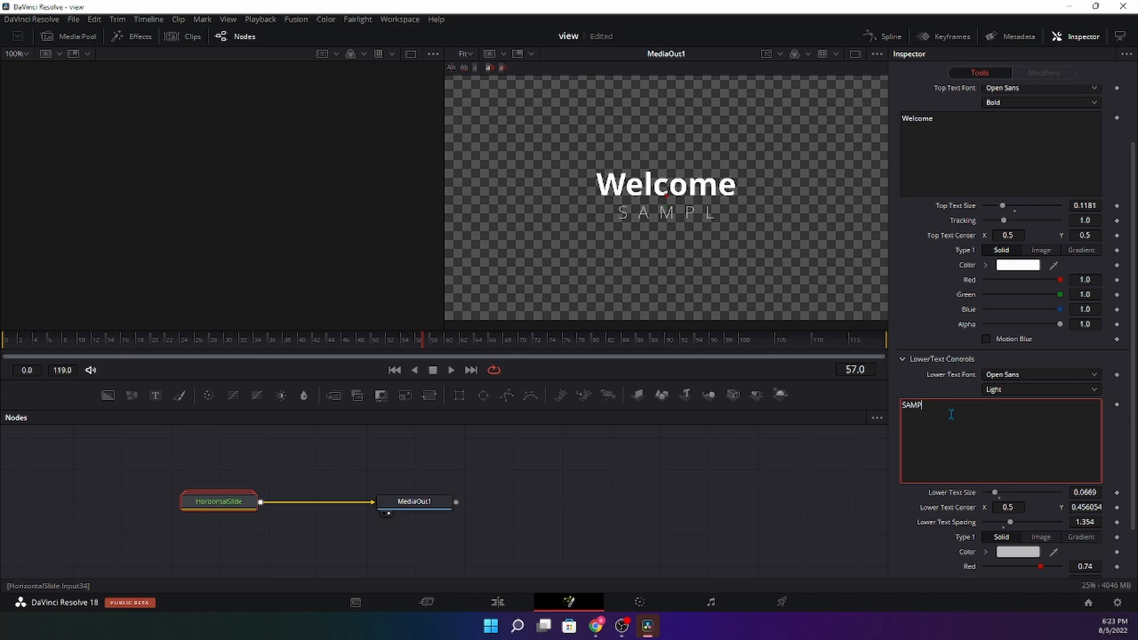
pyautogui.write('Back')
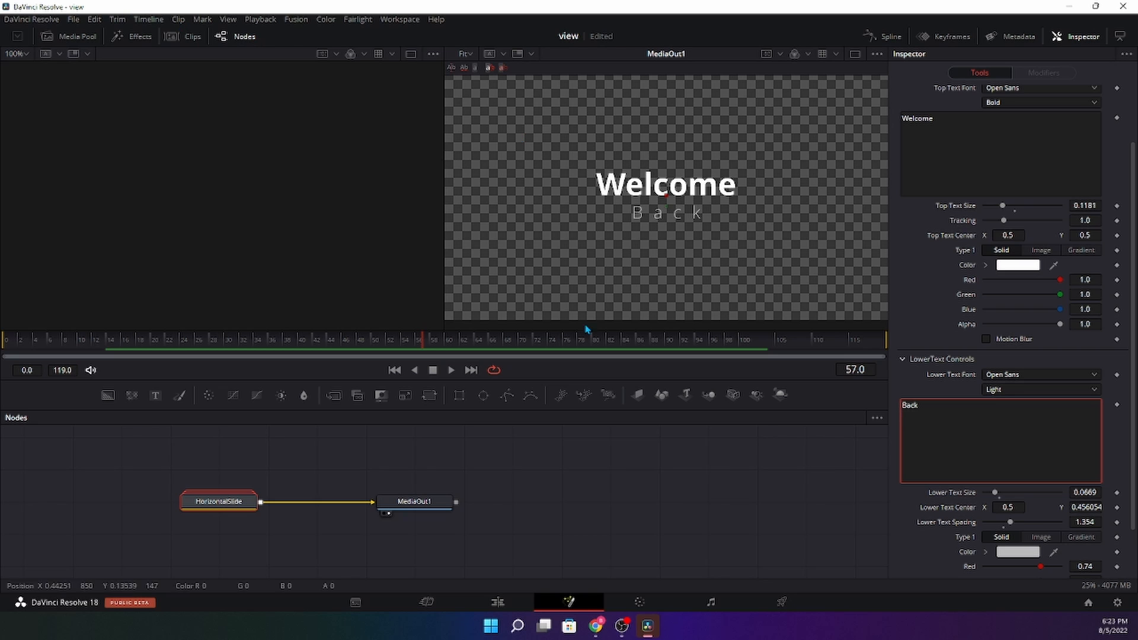
pyautogui.click(426, 602)
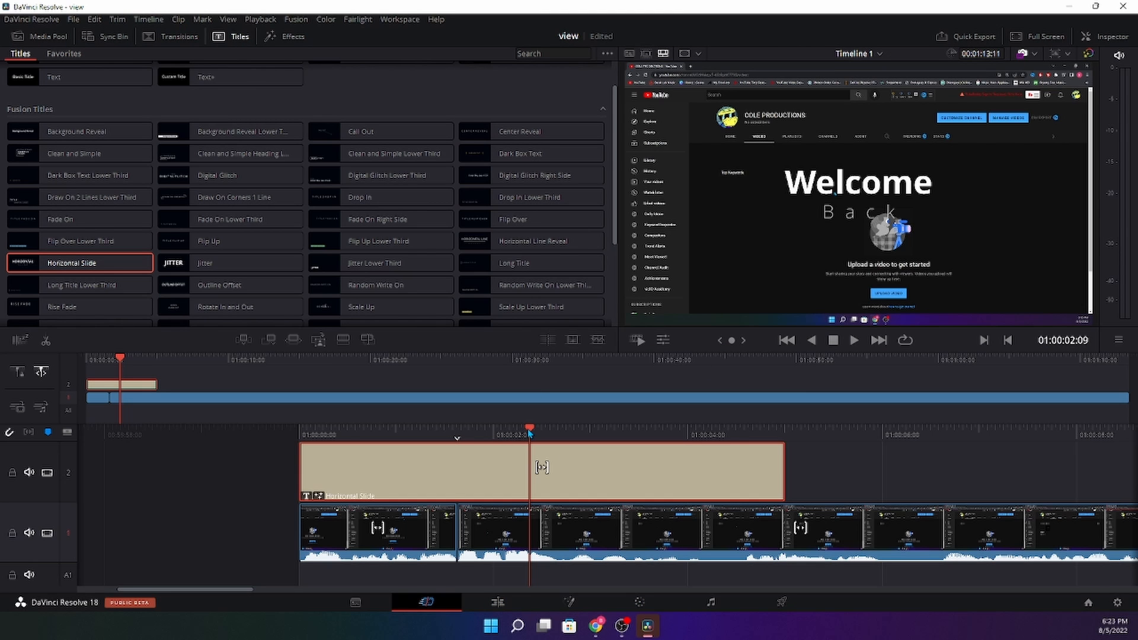
# - Preview the Welcome Back title from the start of the timeline
pyautogui.press('Home')
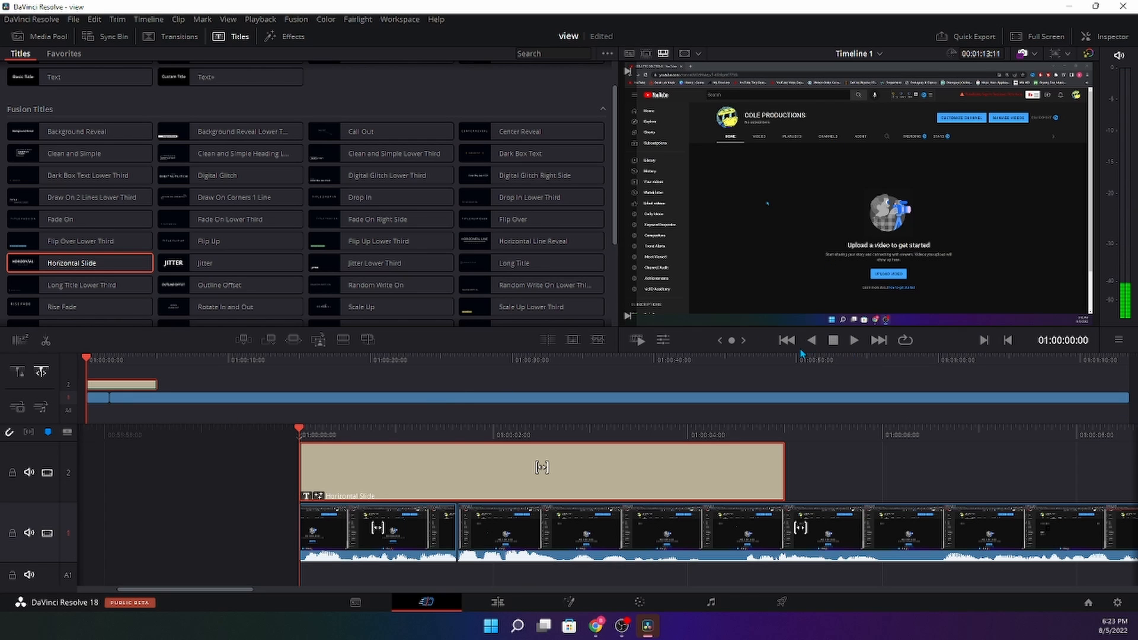
pyautogui.click(854, 340)
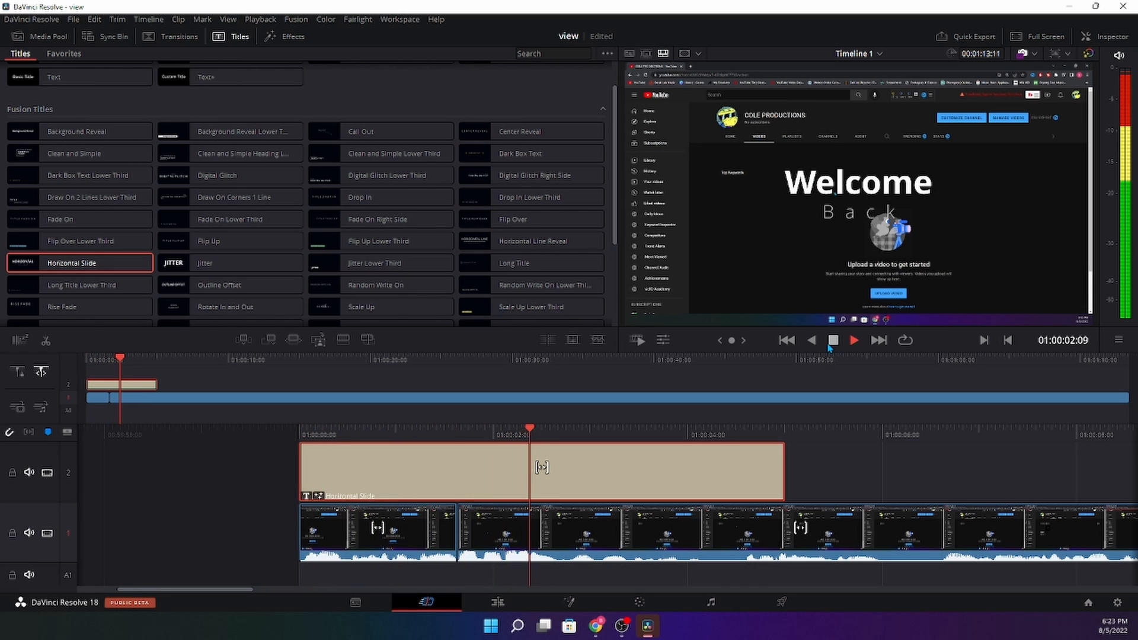
pyautogui.click(832, 342)
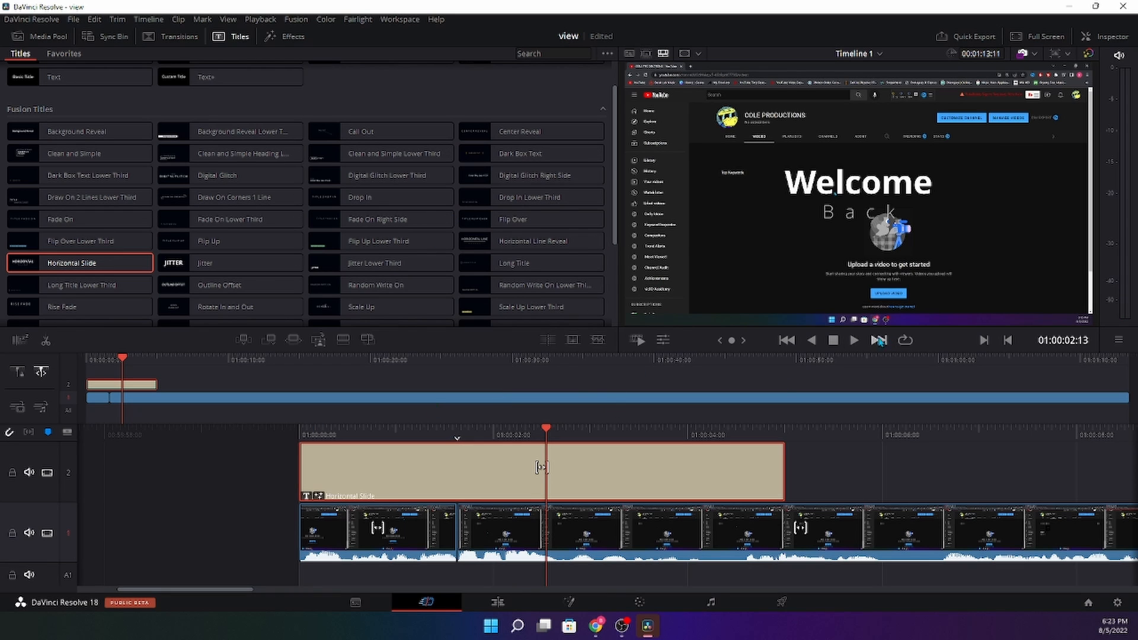
pyautogui.click(859, 340)
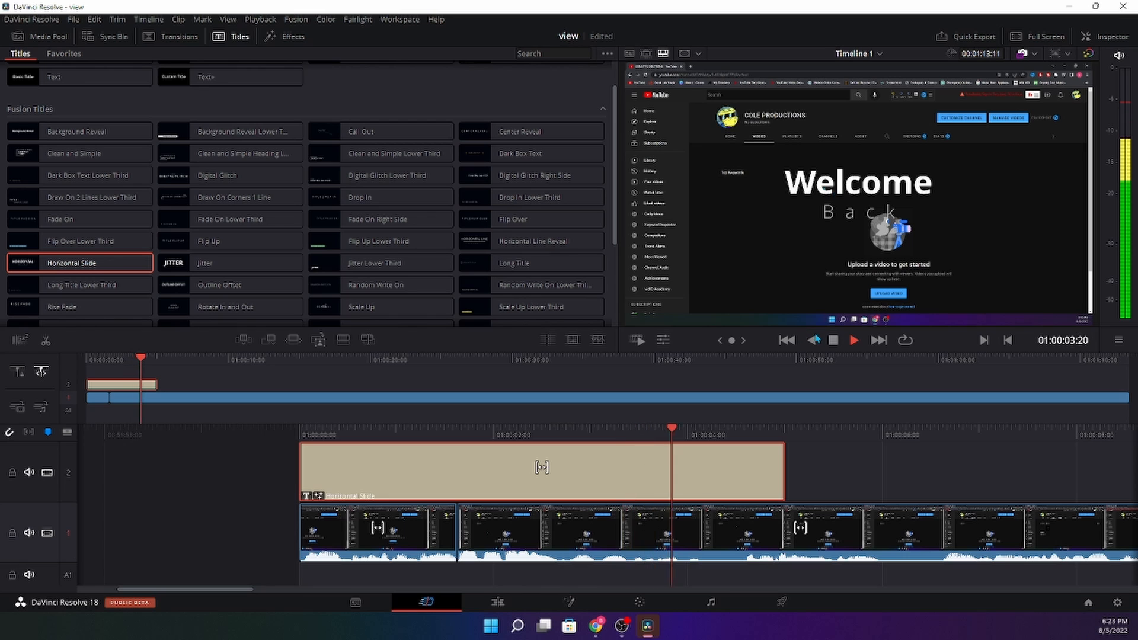
pyautogui.click(832, 341)
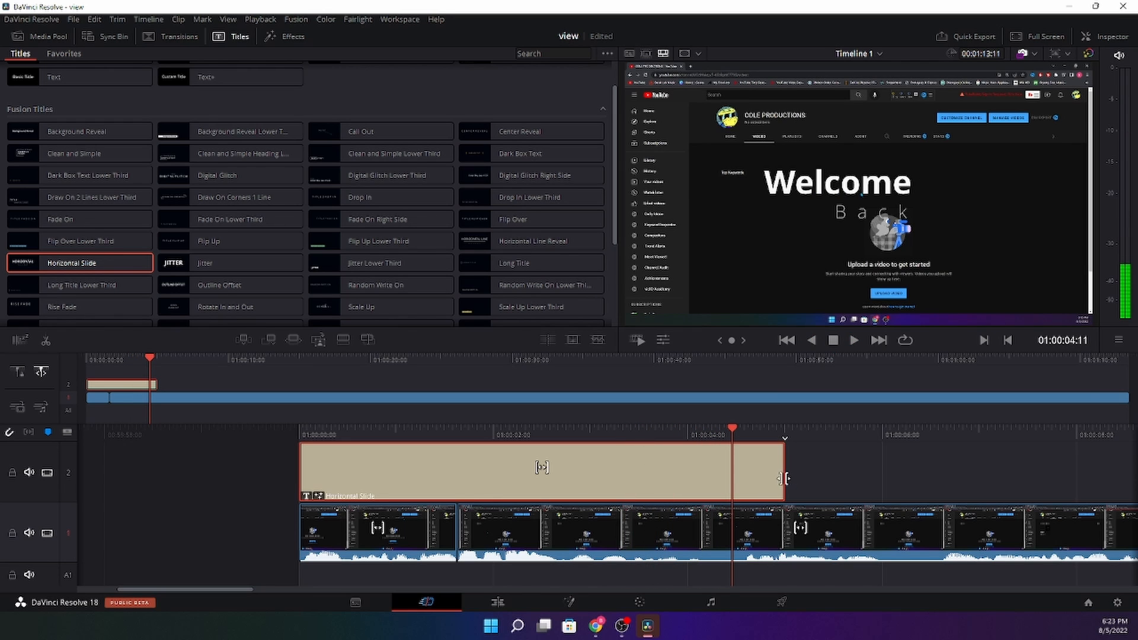
# - Trim the title clip so it ends at about 01:00:02:07
pyautogui.click(785, 481)
pyautogui.moveTo(537, 479)
pyautogui.mouseDown()
pyautogui.moveTo(465, 479)
pyautogui.moveTo(521, 474)
pyautogui.mouseUp()
pyautogui.click(354, 437)
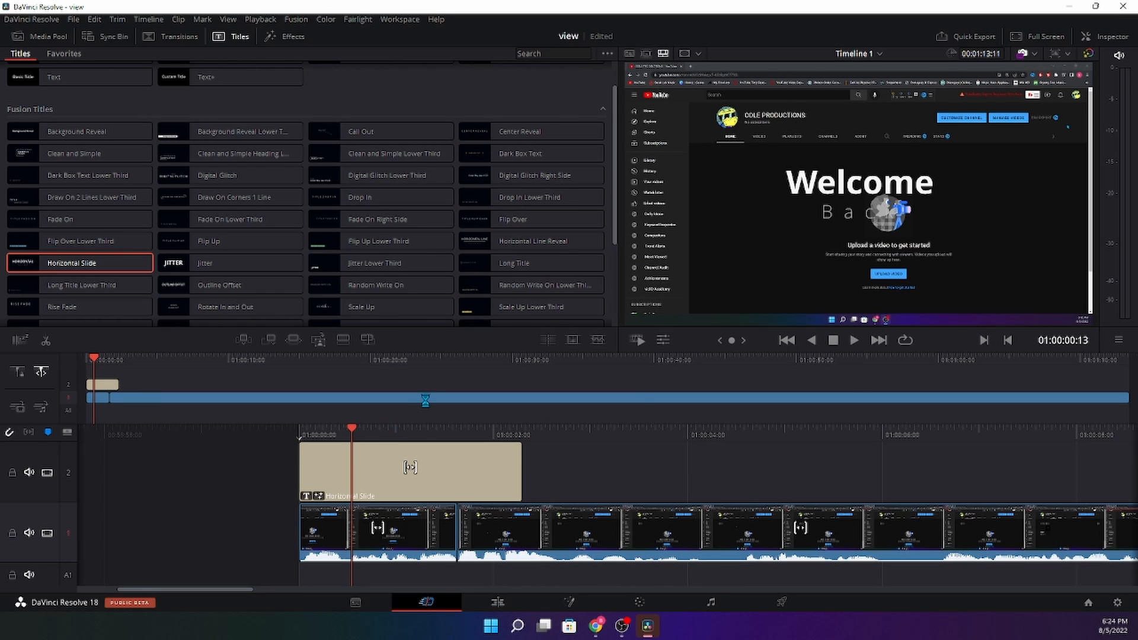
# - Delete the Horizontal Slide title from V2 and open the second V1 clip on the Fusion page
pyautogui.click(453, 474)
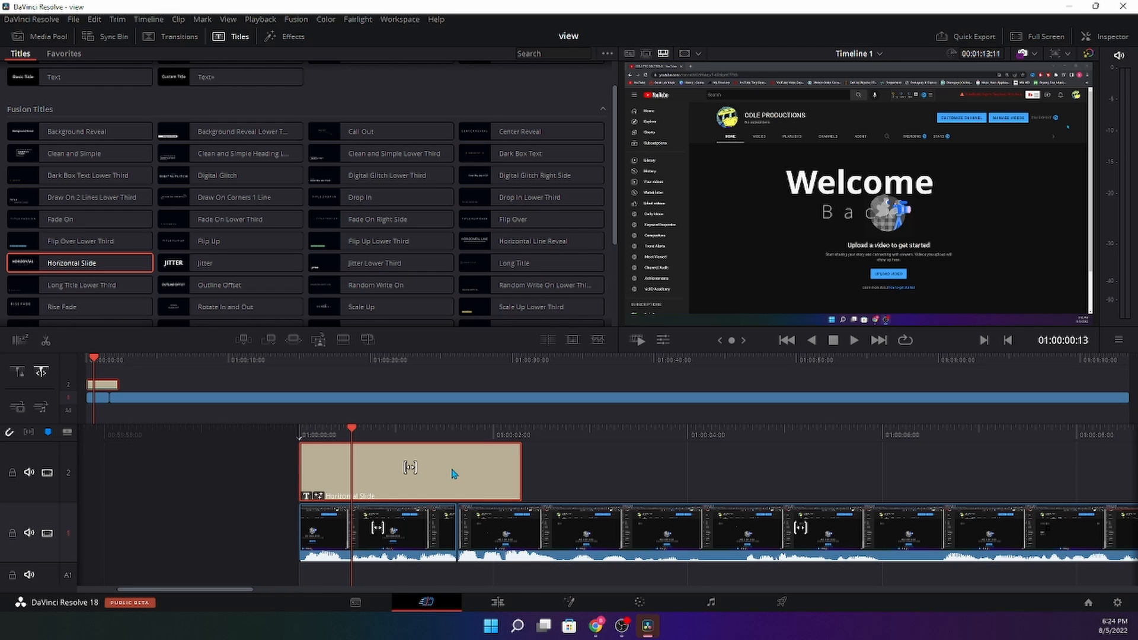
pyautogui.press('Delete')
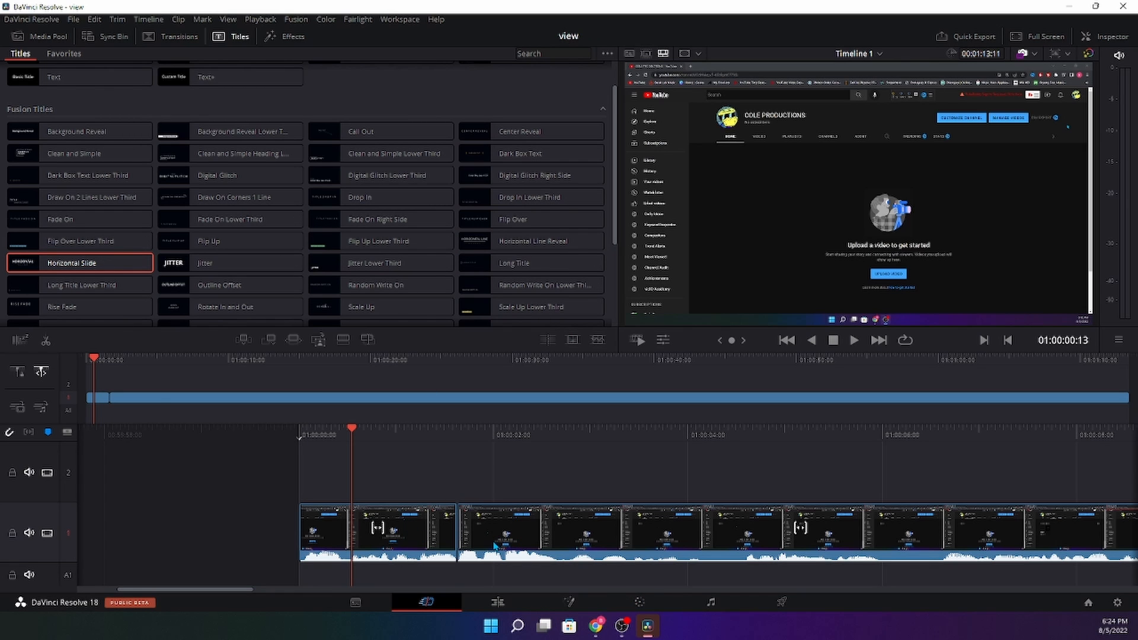
pyautogui.click(695, 539)
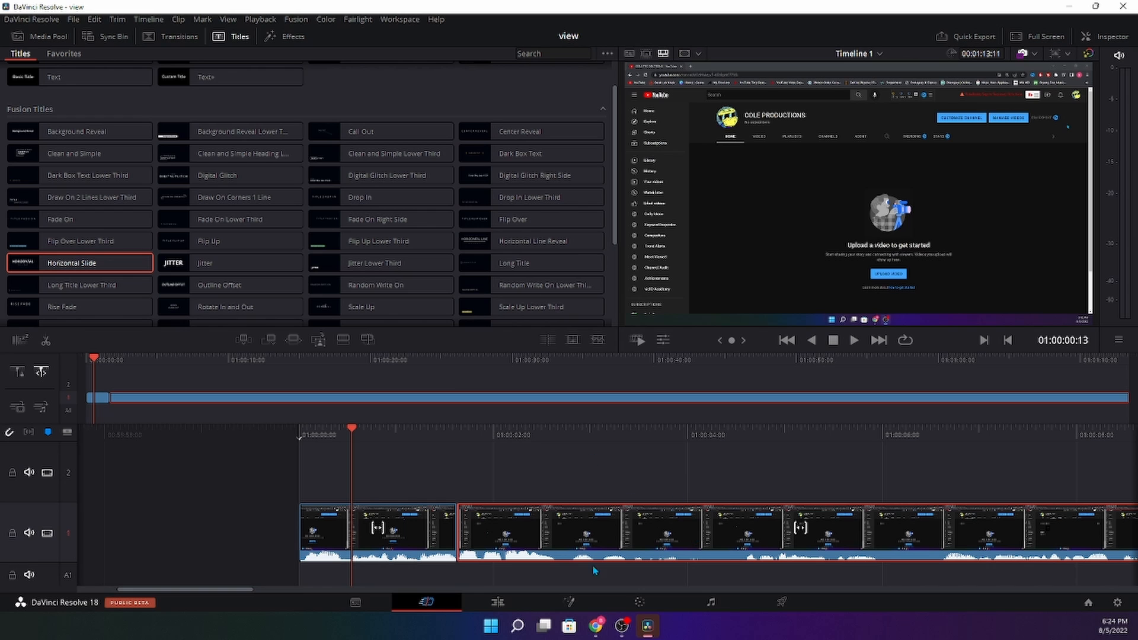
pyautogui.click(573, 602)
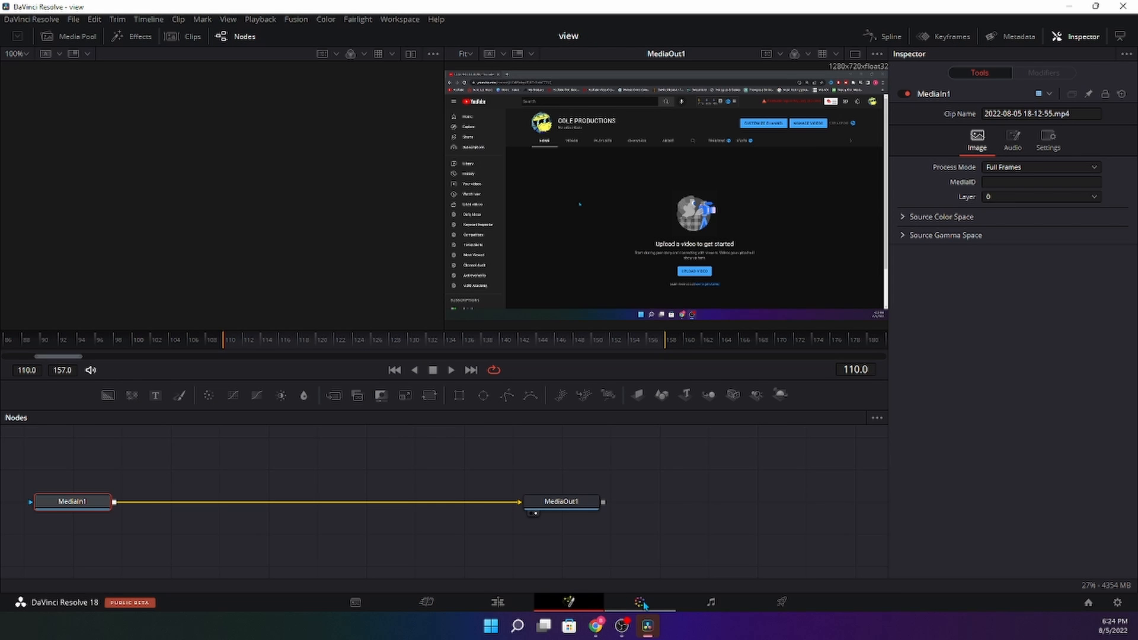
# - On the Color page, select clip 02 and switch the Blur palette to Sharpen, raising its amount
pyautogui.click(640, 603)
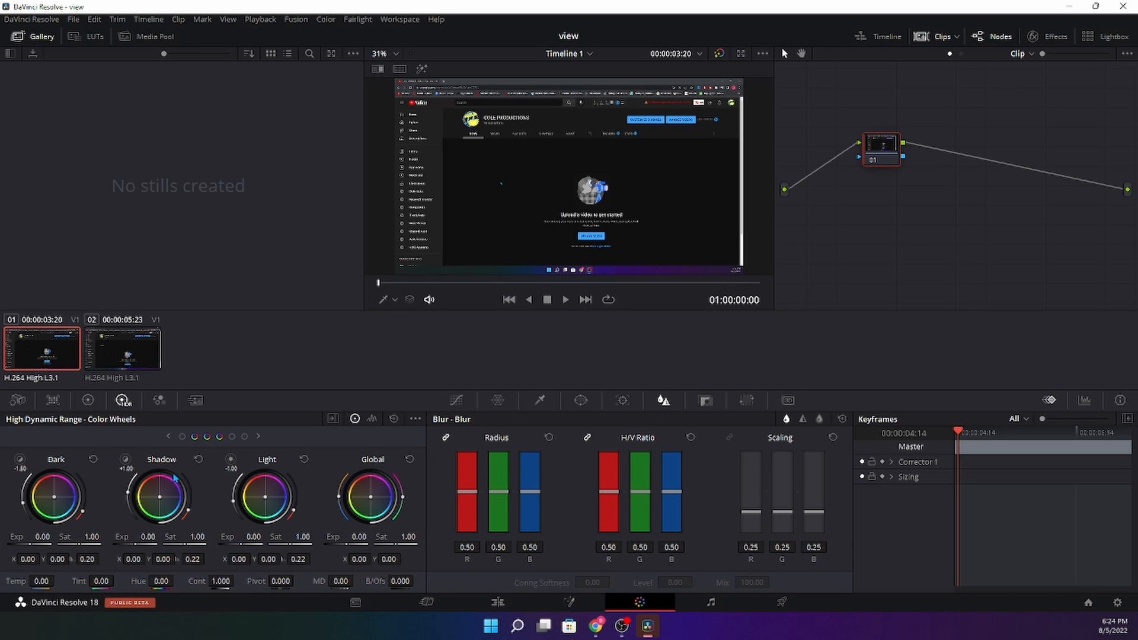
pyautogui.click(103, 354)
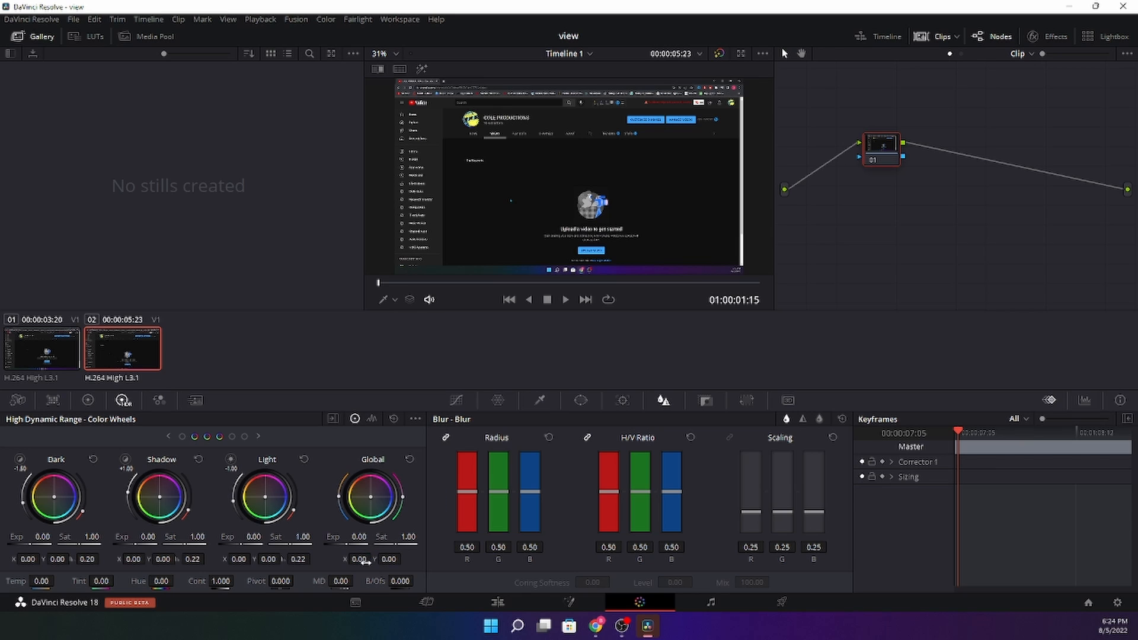
pyautogui.click(803, 419)
pyautogui.click(786, 420)
pyautogui.click(802, 419)
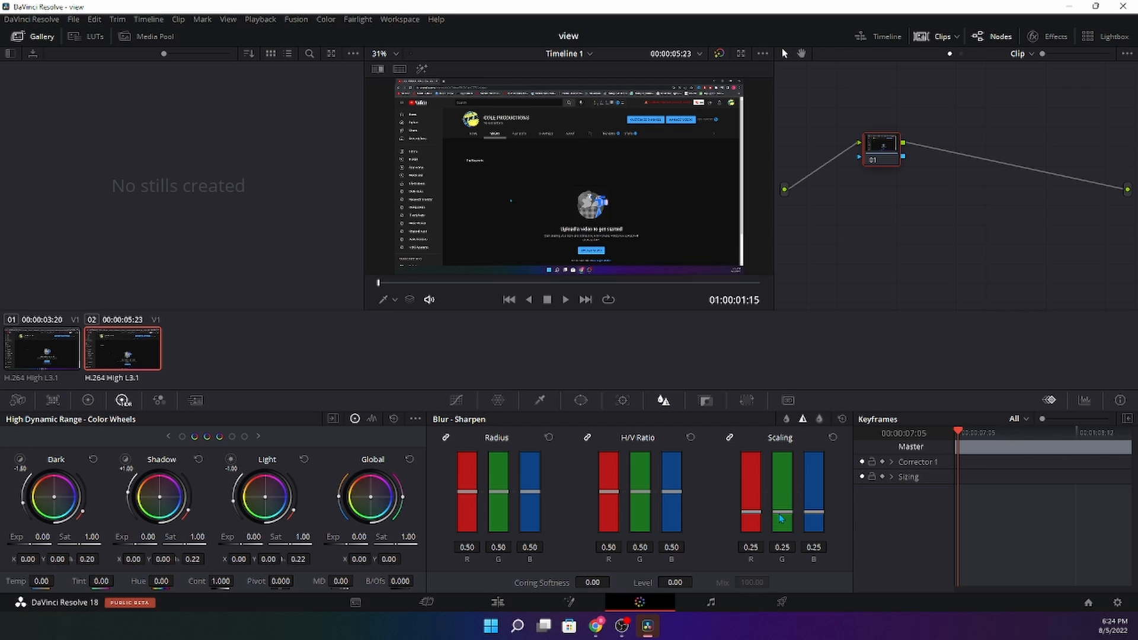
pyautogui.moveTo(781, 519); pyautogui.dragTo(804, 438)
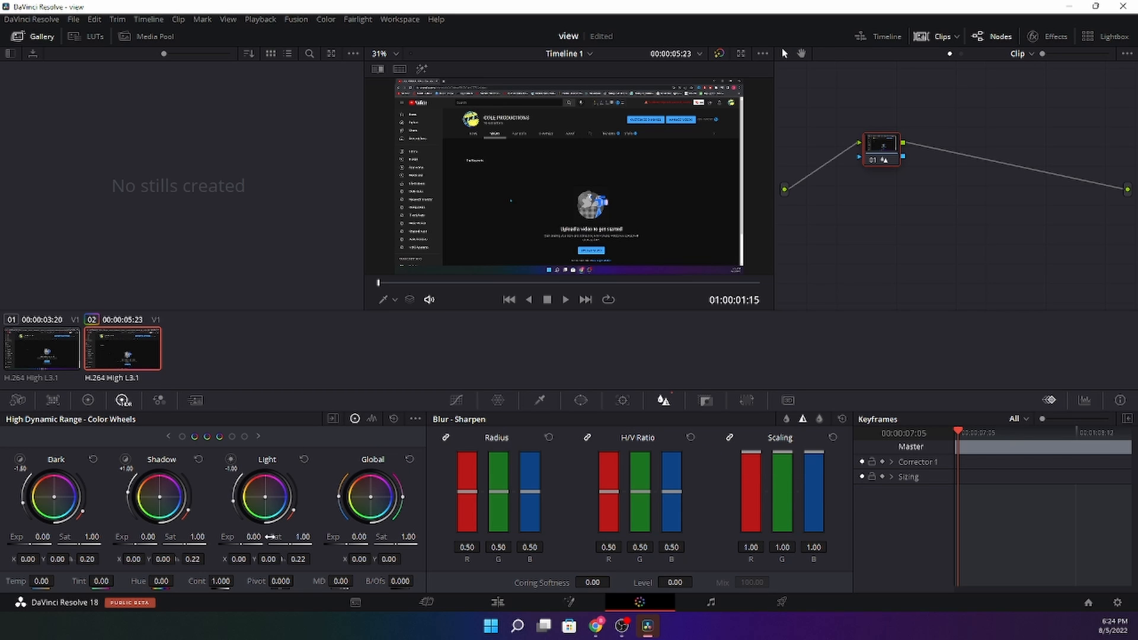
# - Set highlight saturation to 1.05, Tint to 12.32 and Pivot to 1.130 for the warm grade
pyautogui.moveTo(304, 542); pyautogui.dragTo(315, 545)
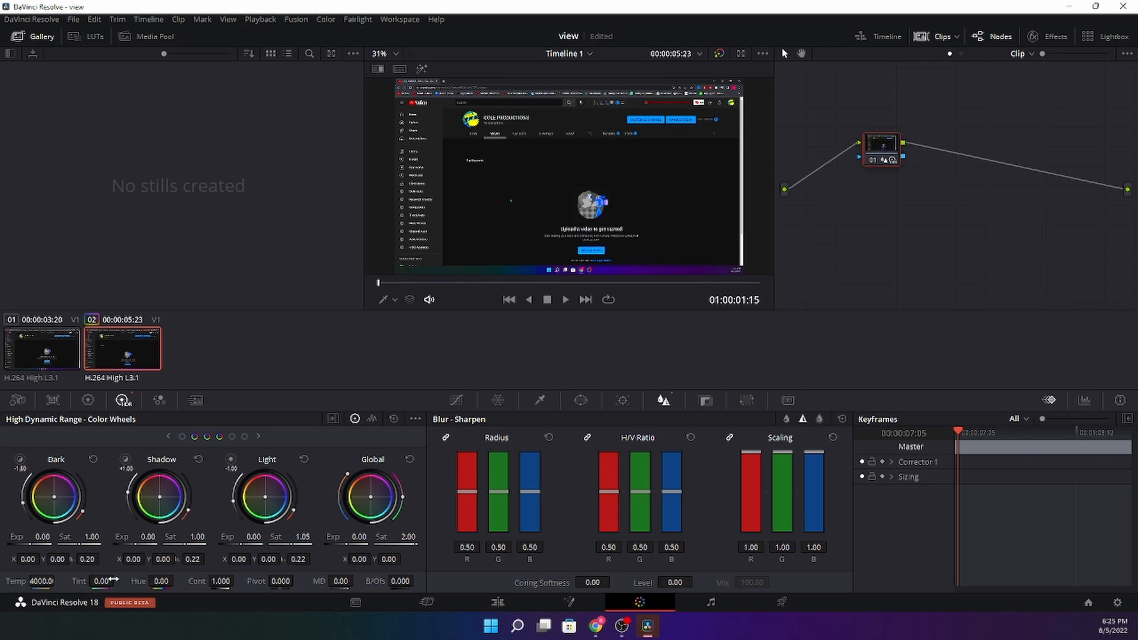
pyautogui.moveTo(100, 579); pyautogui.dragTo(170, 584)
pyautogui.moveTo(280, 581); pyautogui.dragTo(366, 581)
pyautogui.click(705, 400)
pyautogui.click(664, 400)
pyautogui.click(623, 400)
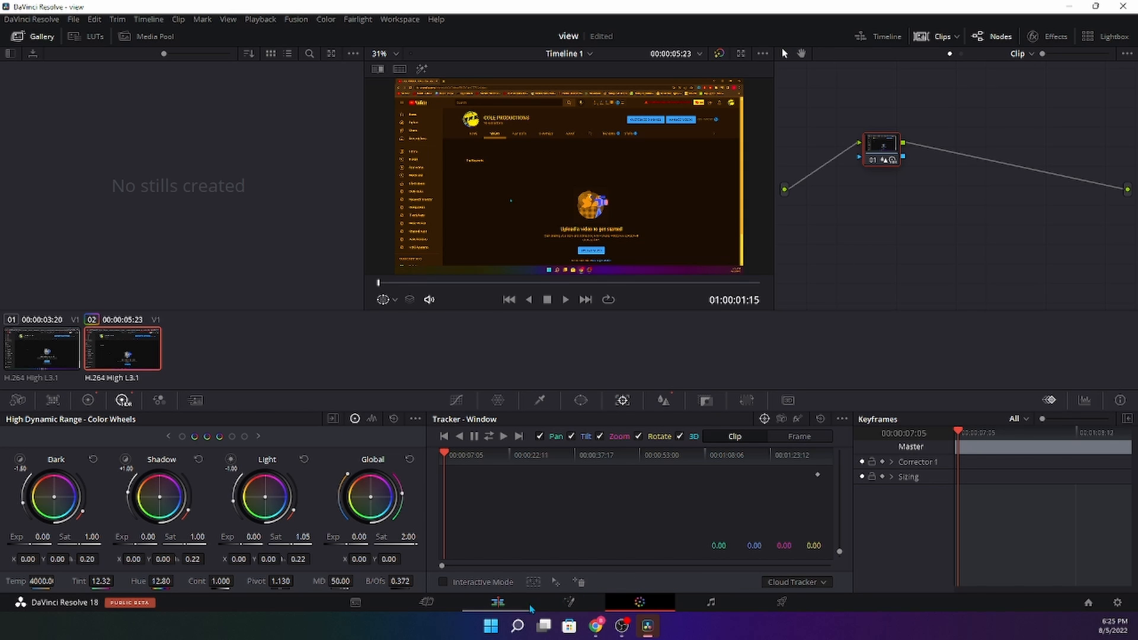
# - Switch from the Color page to the Fusion page
pyautogui.click(566, 602)
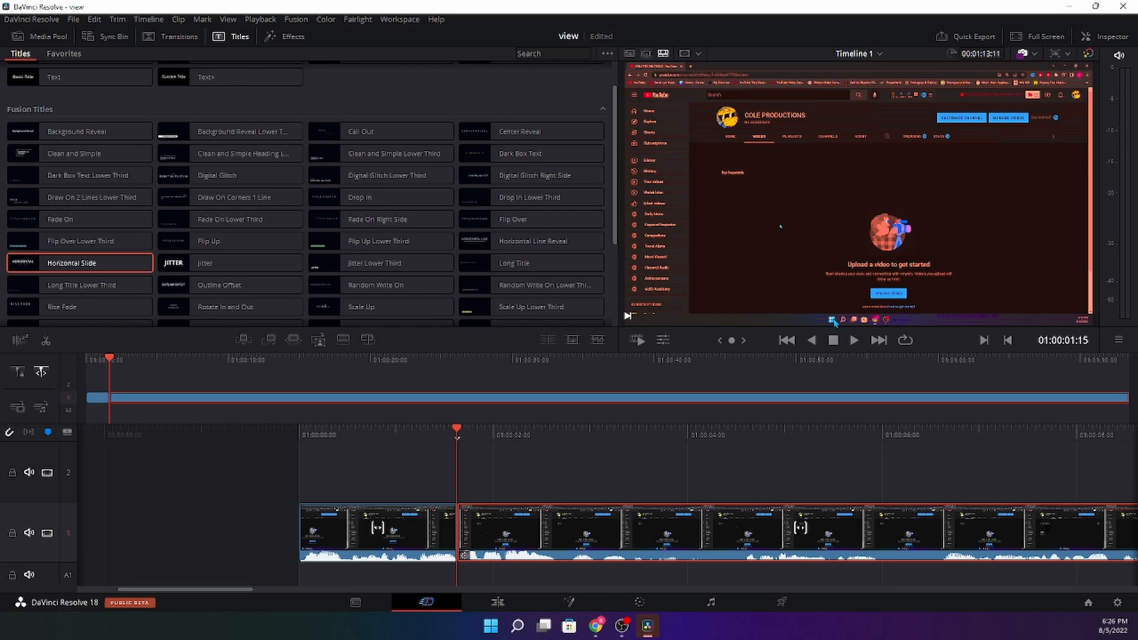
pyautogui.click(280, 38)
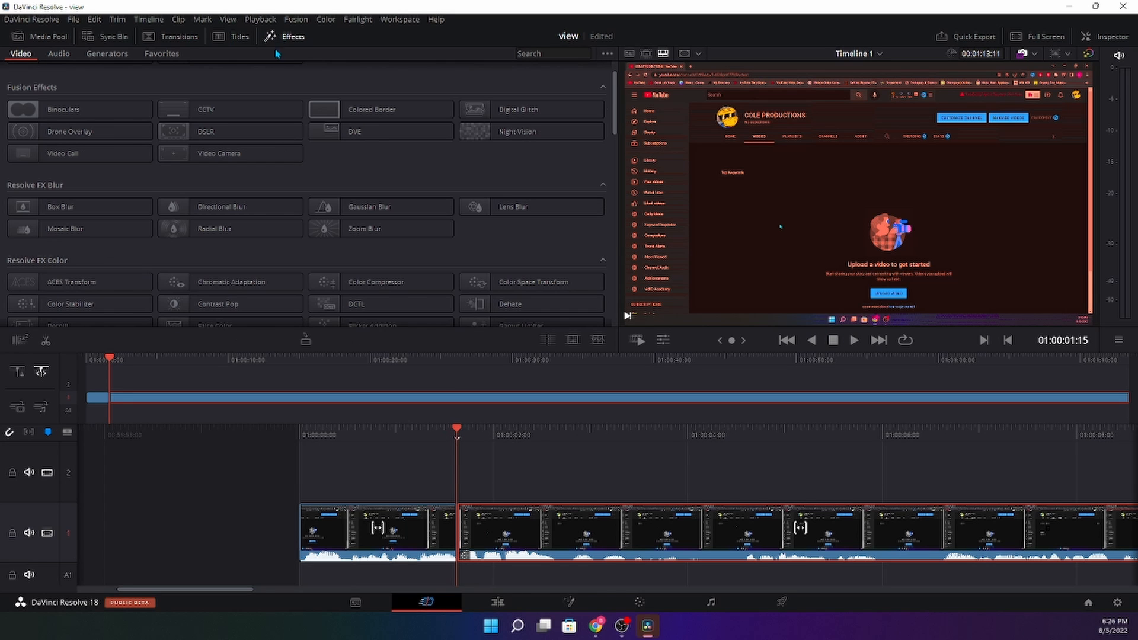
pyautogui.moveTo(261, 203); pyautogui.dragTo(564, 545)
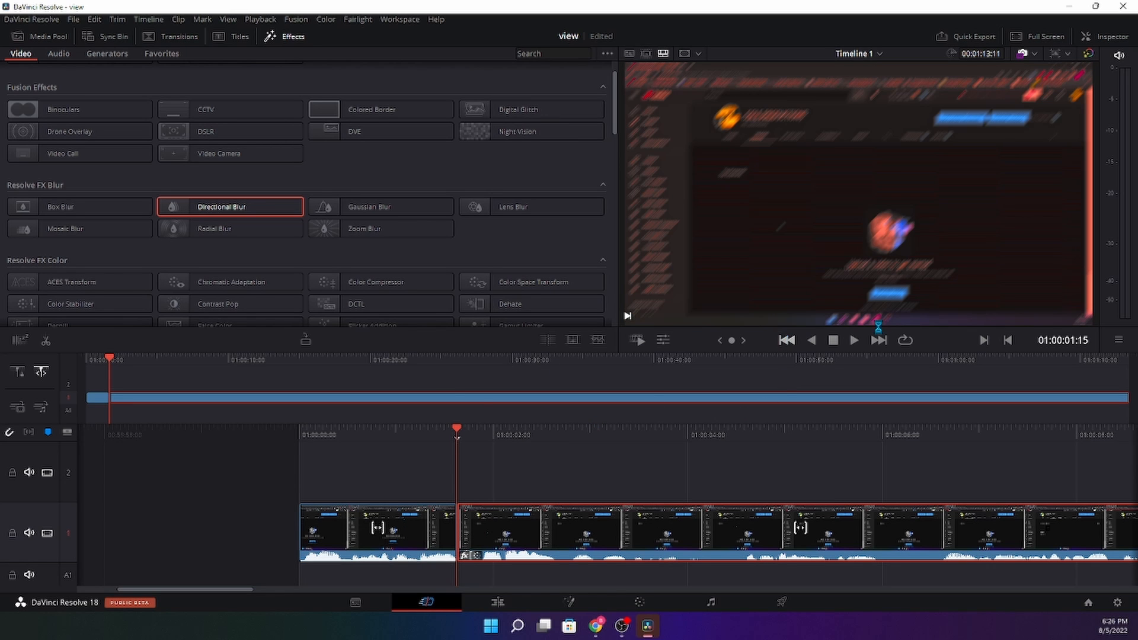
pyautogui.click(853, 340)
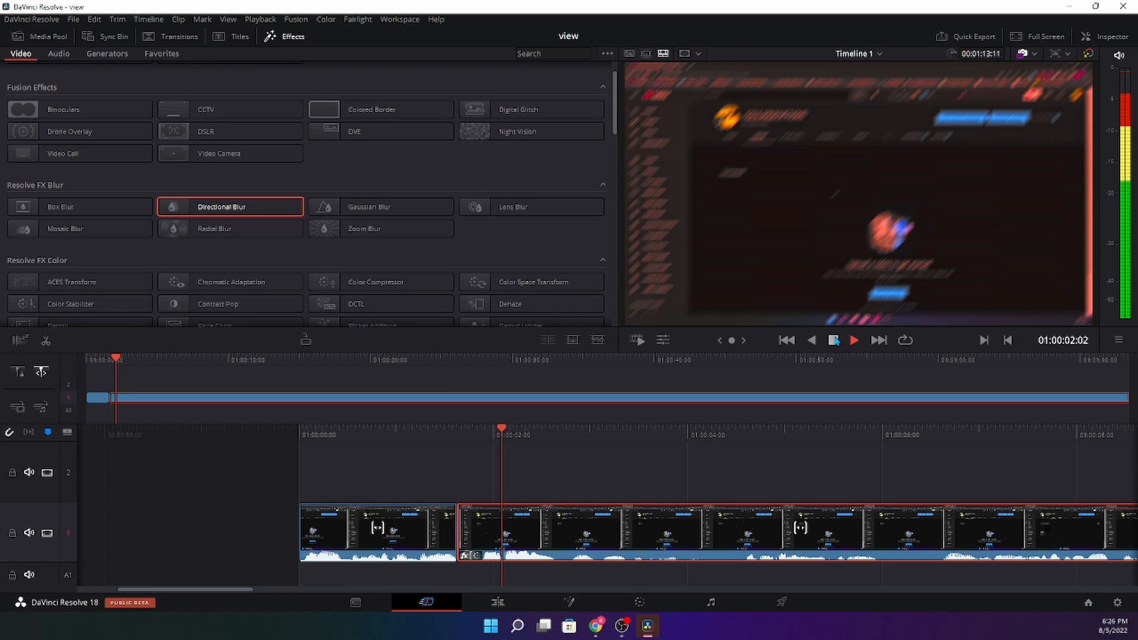
pyautogui.click(833, 341)
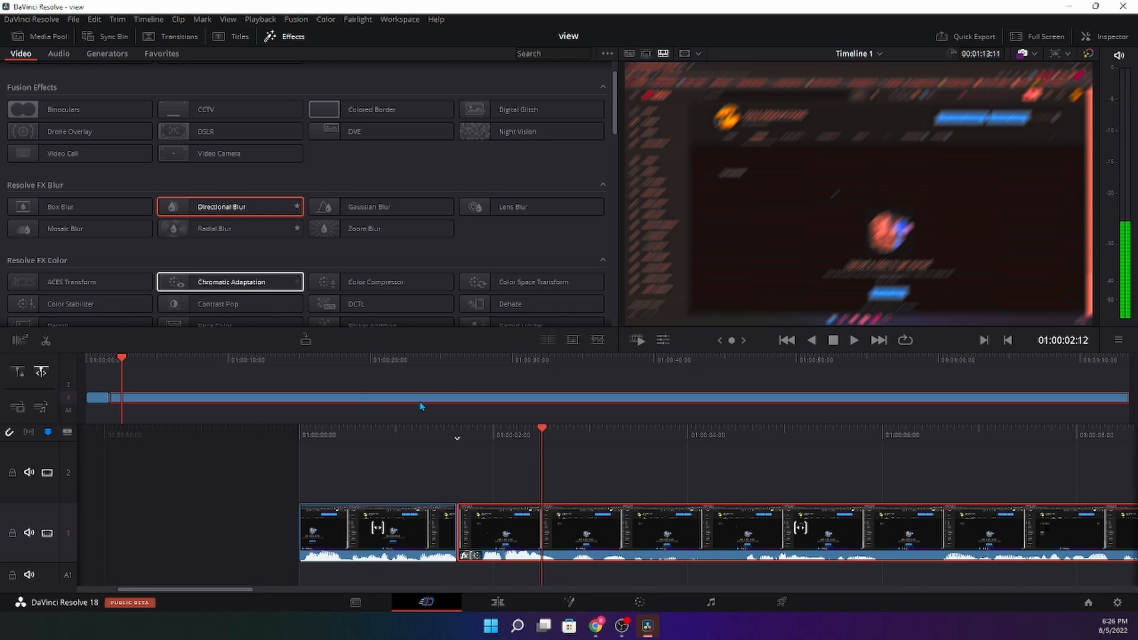
pyautogui.scroll(-5, 409, 164)
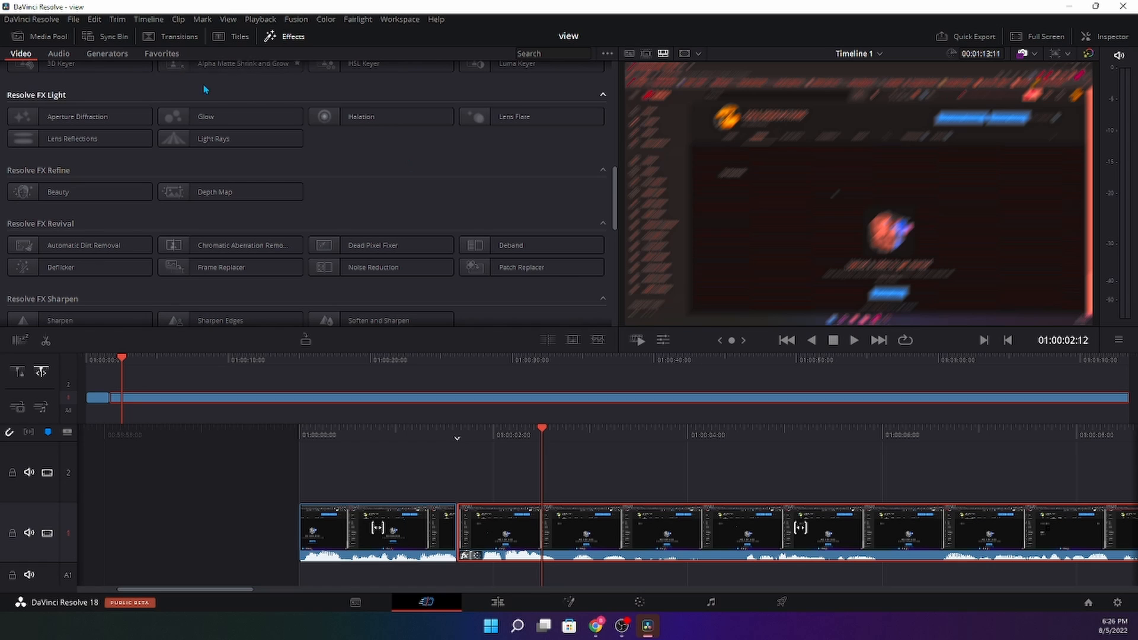
pyautogui.scroll(-2, 265, 222)
pyautogui.scroll(7, 264, 222)
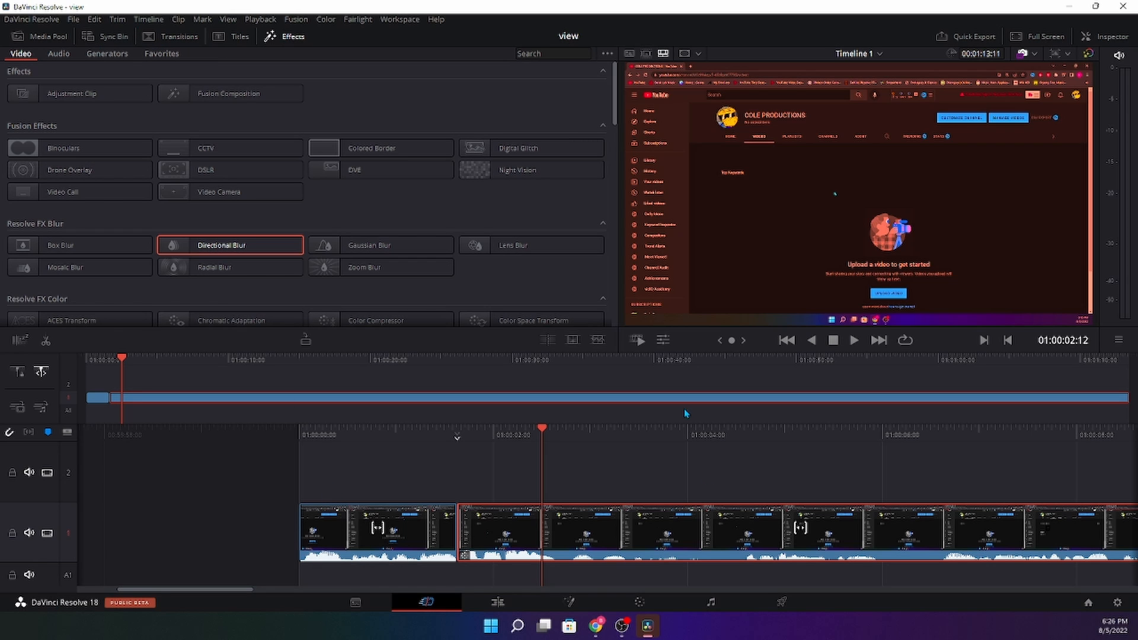
# - Move from the Edit timeline to the Fairlight page, then on to the Deliver page
pyautogui.click(711, 602)
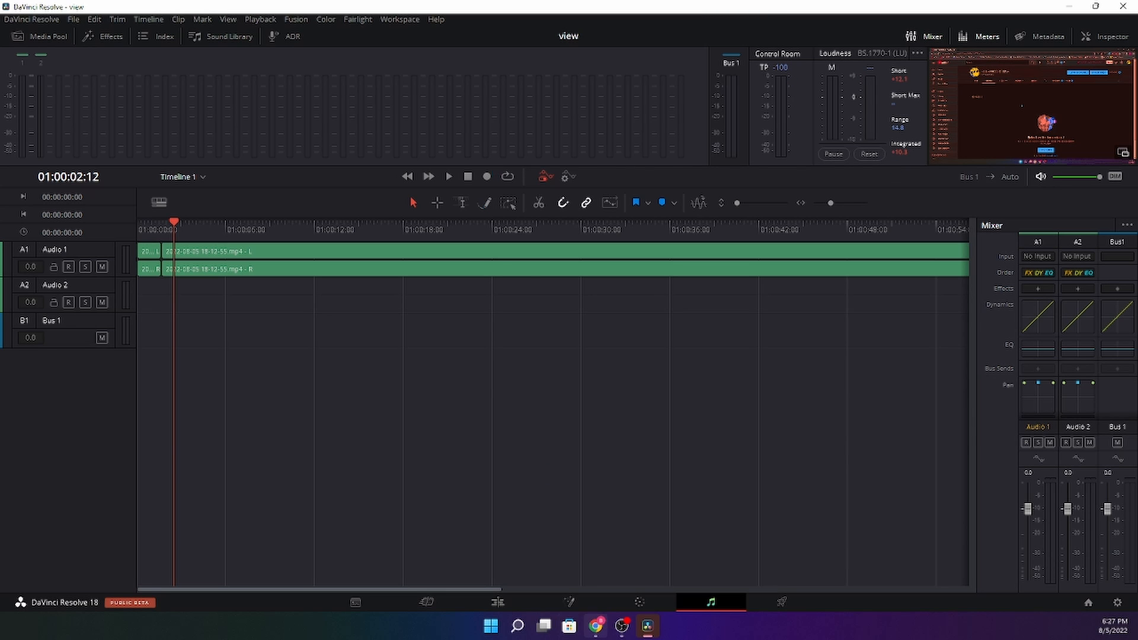
pyautogui.click(791, 607)
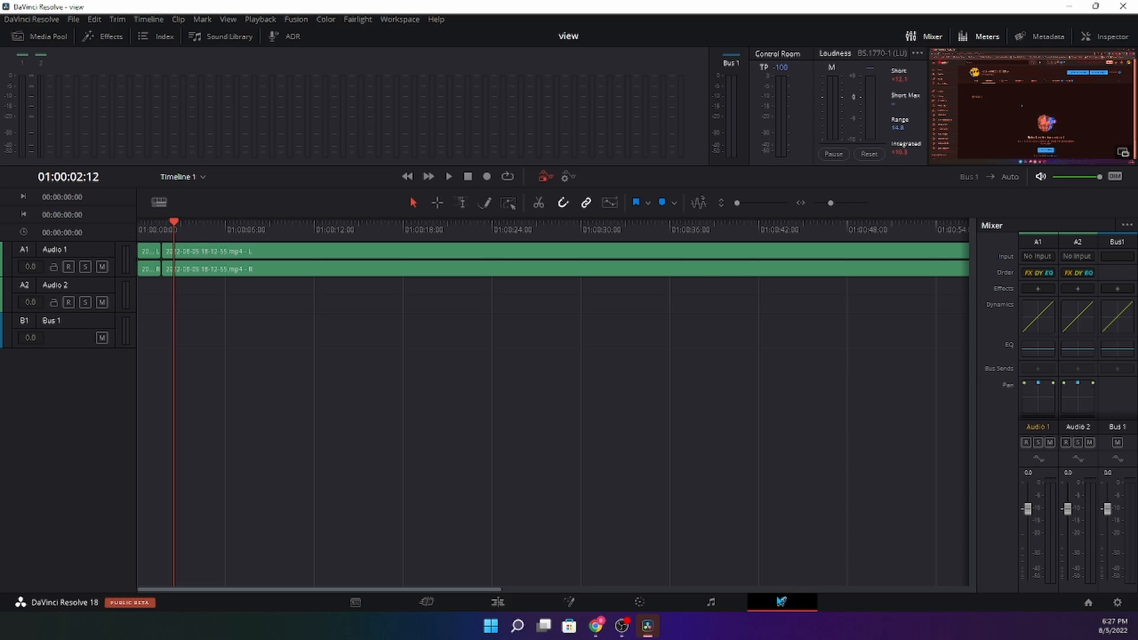